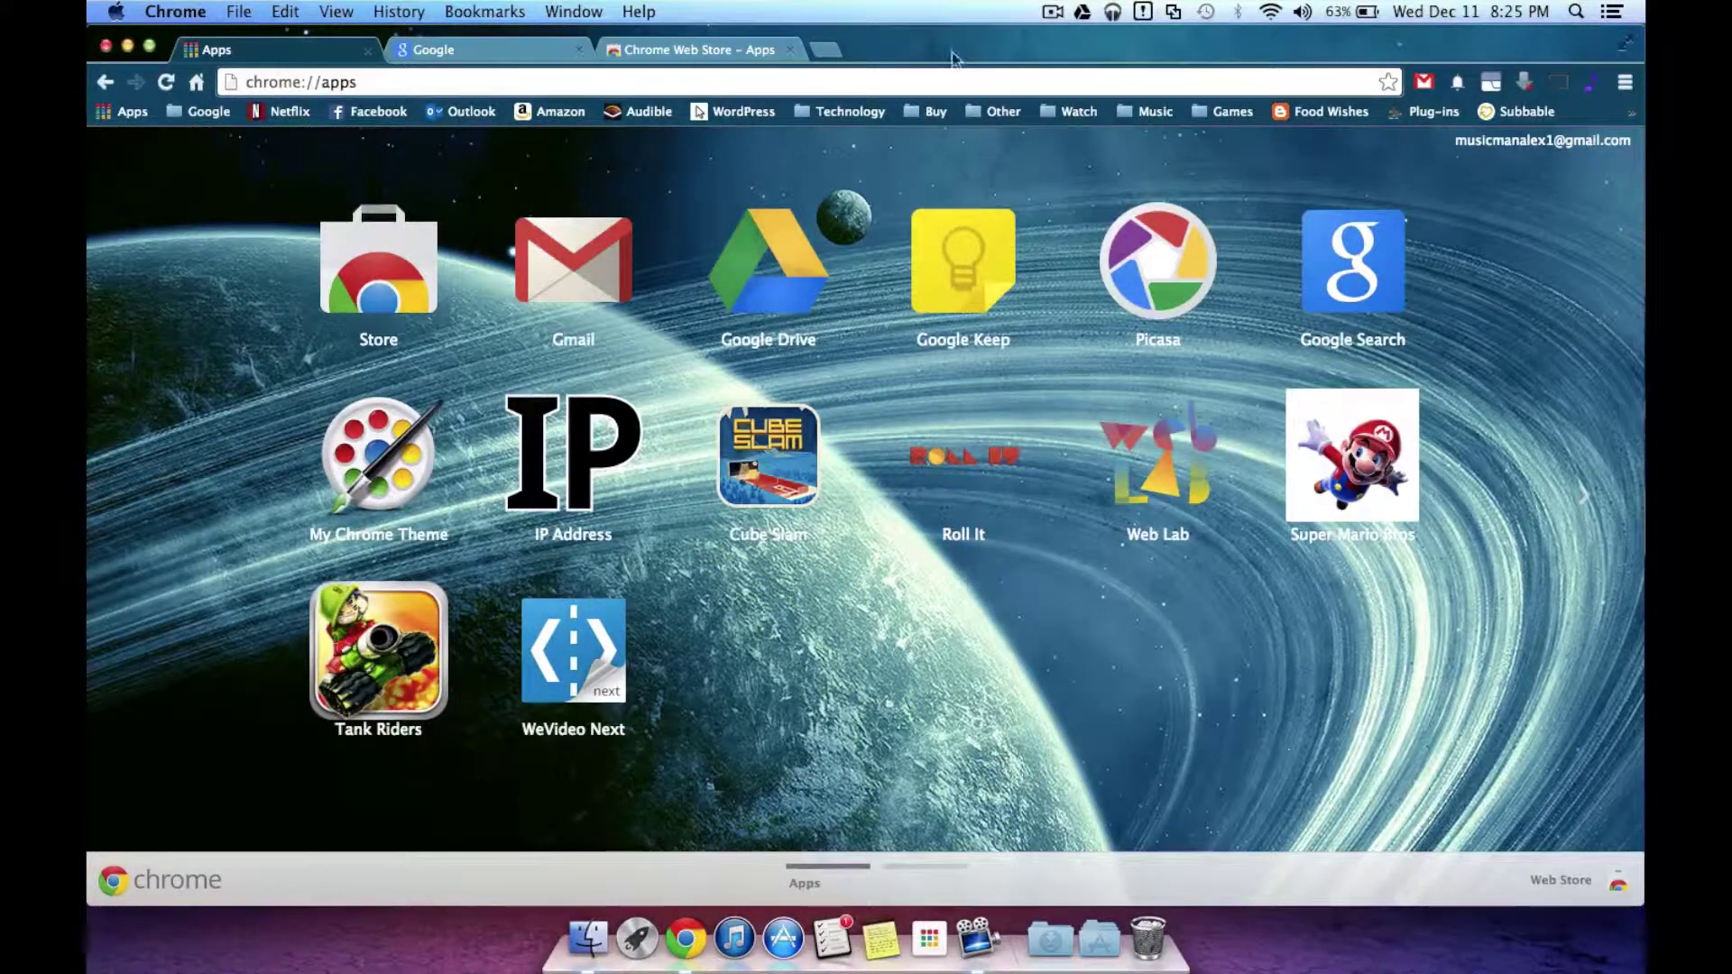
- Load the Google Keep page at drive.google.com/keep from the address-bar suggestion
{"action": "left_click", "coordinate": [964, 81]}
{"action": "type", "text": "driv"}
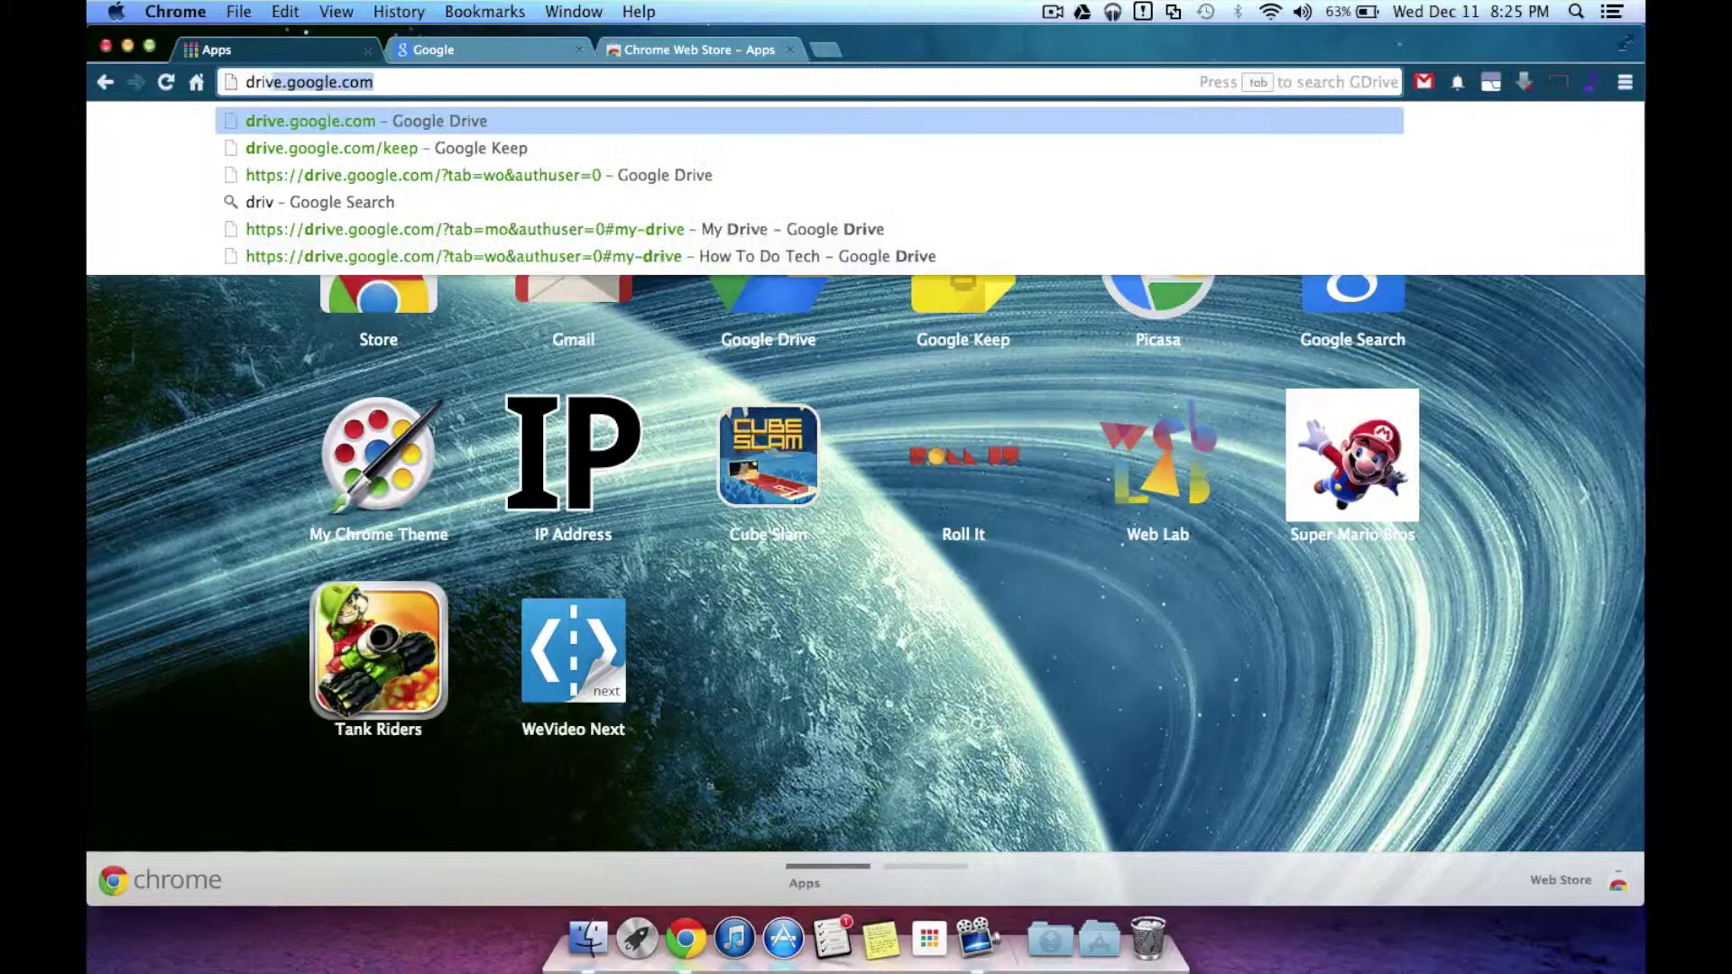
{"action": "type", "text": "e.google.com/k"}
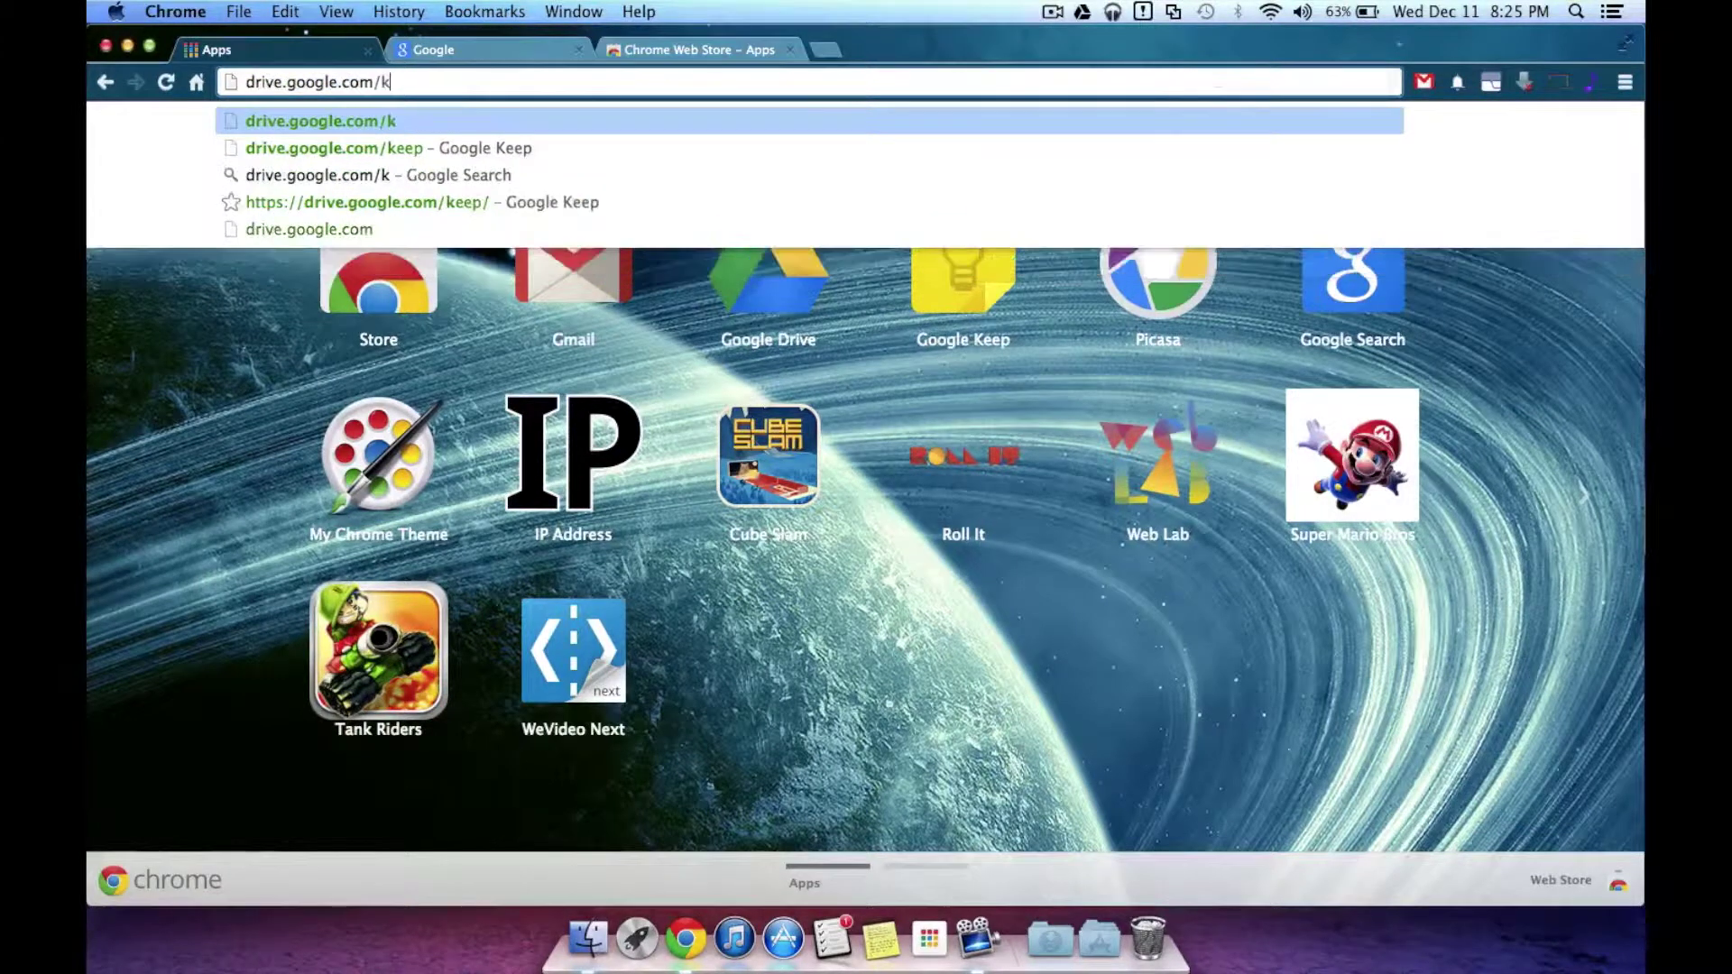
{"action": "key", "text": "Down"}
{"action": "key", "text": "Return"}
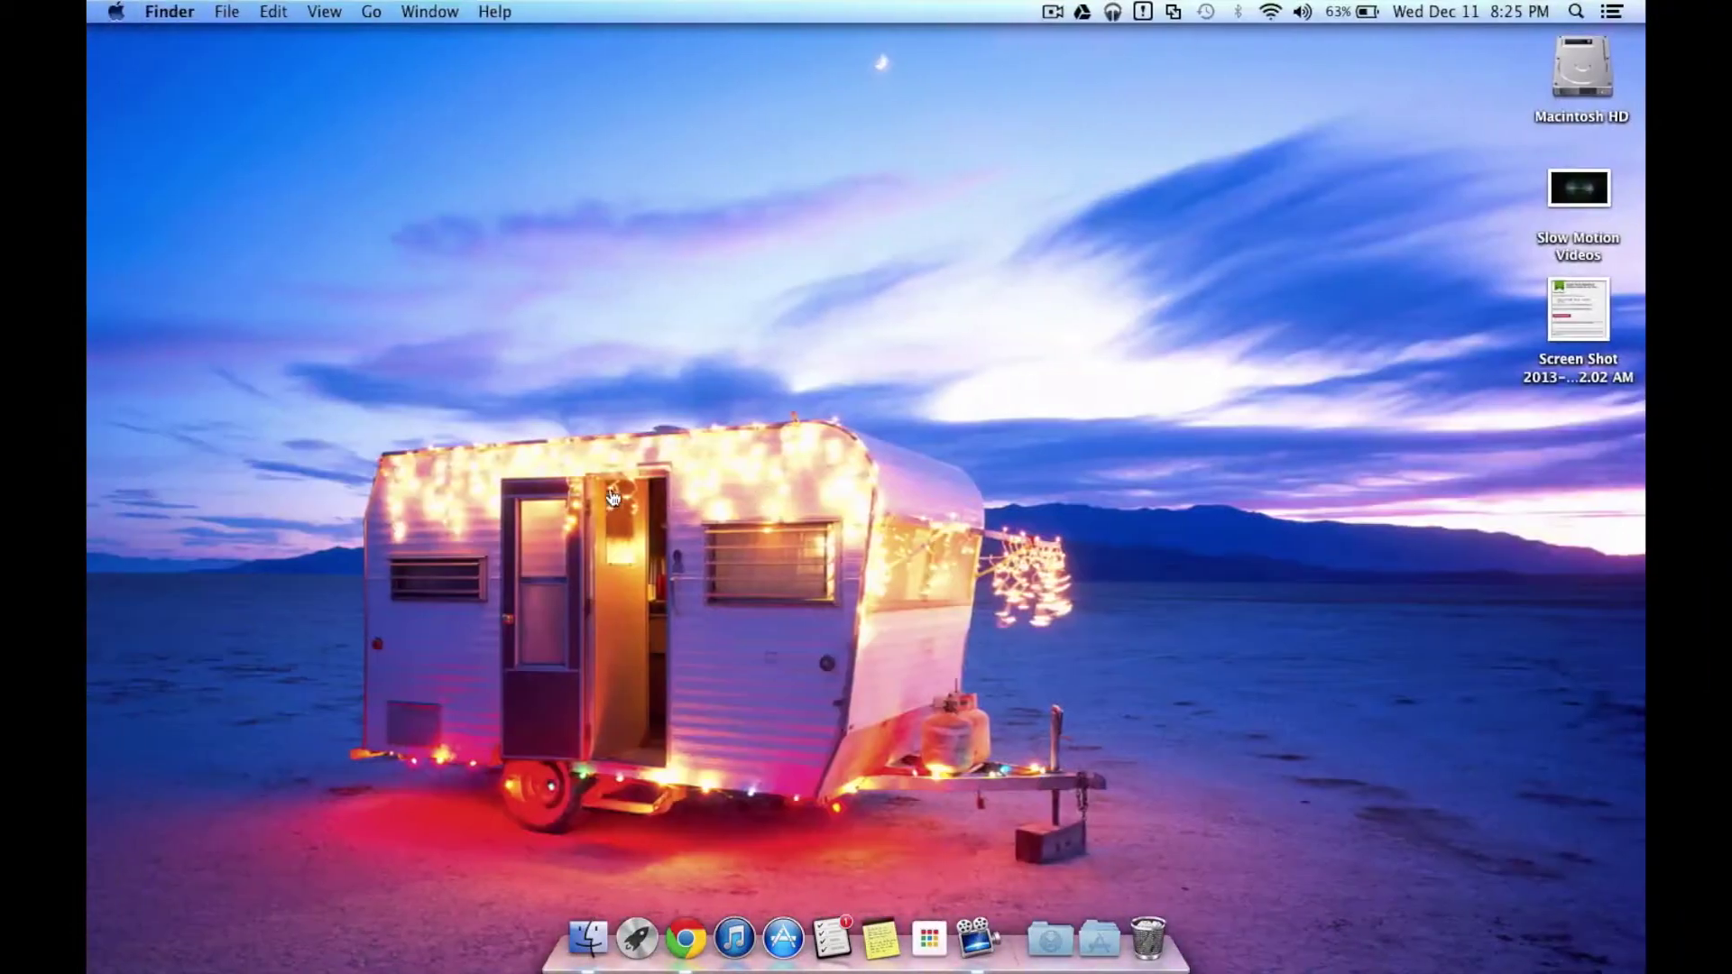
{"action": "left_click", "coordinate": [911, 934]}
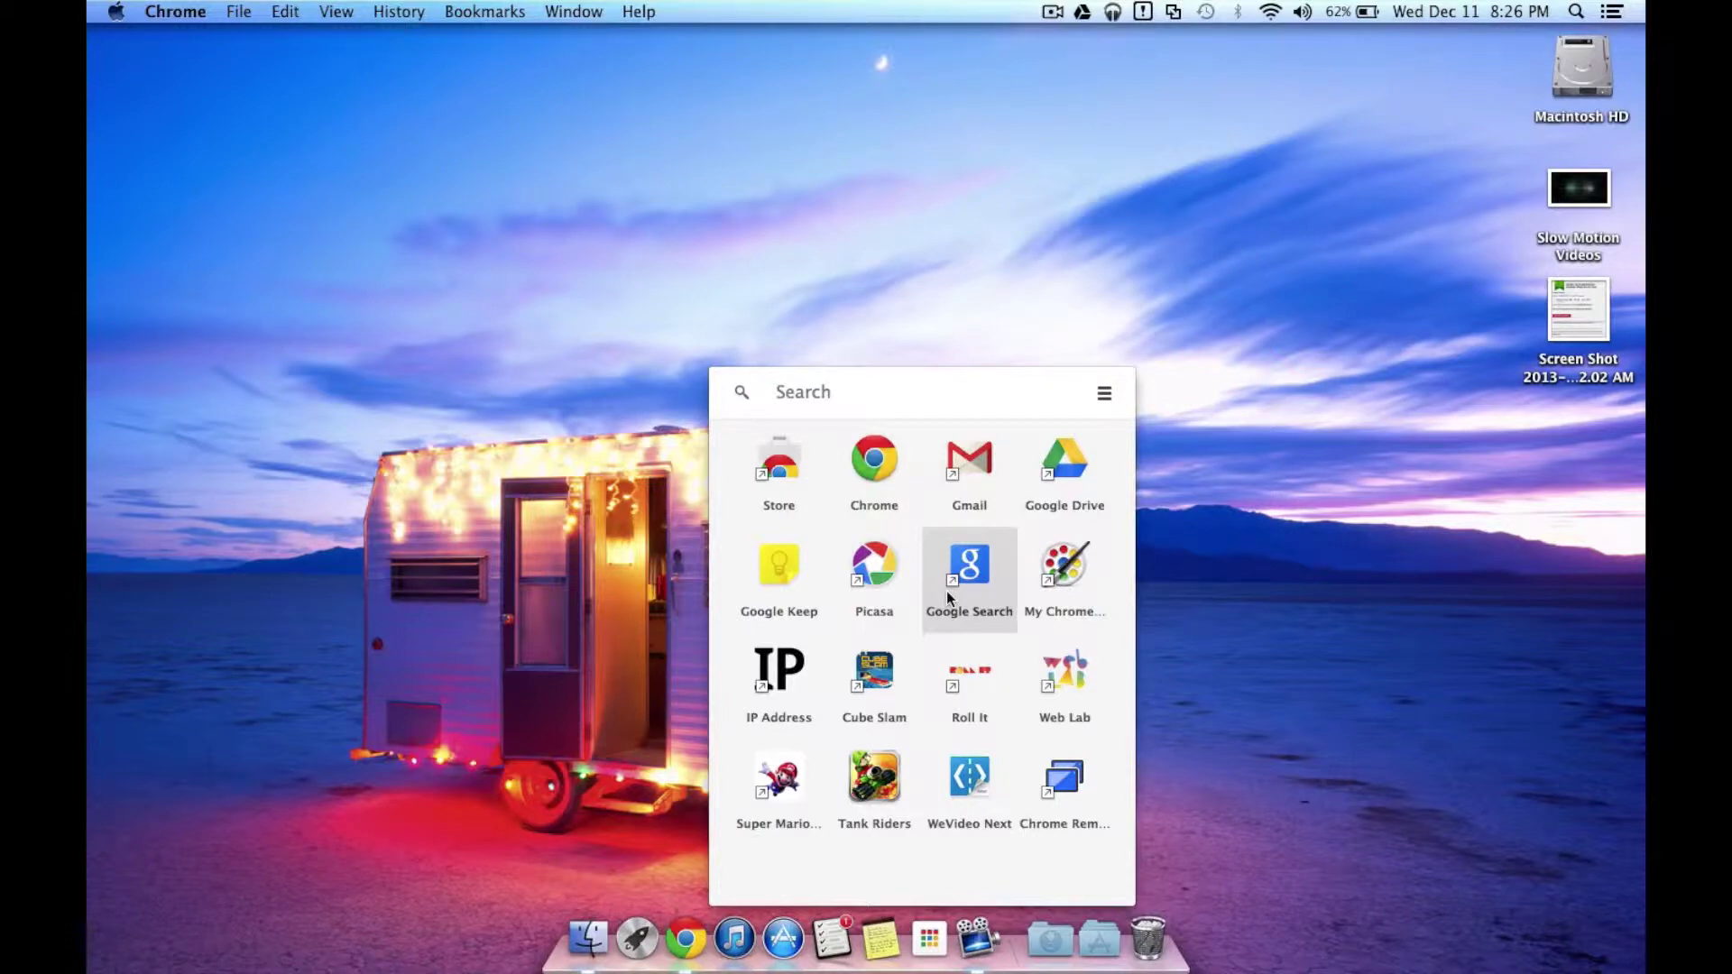
{"action": "left_click", "coordinate": [986, 588]}
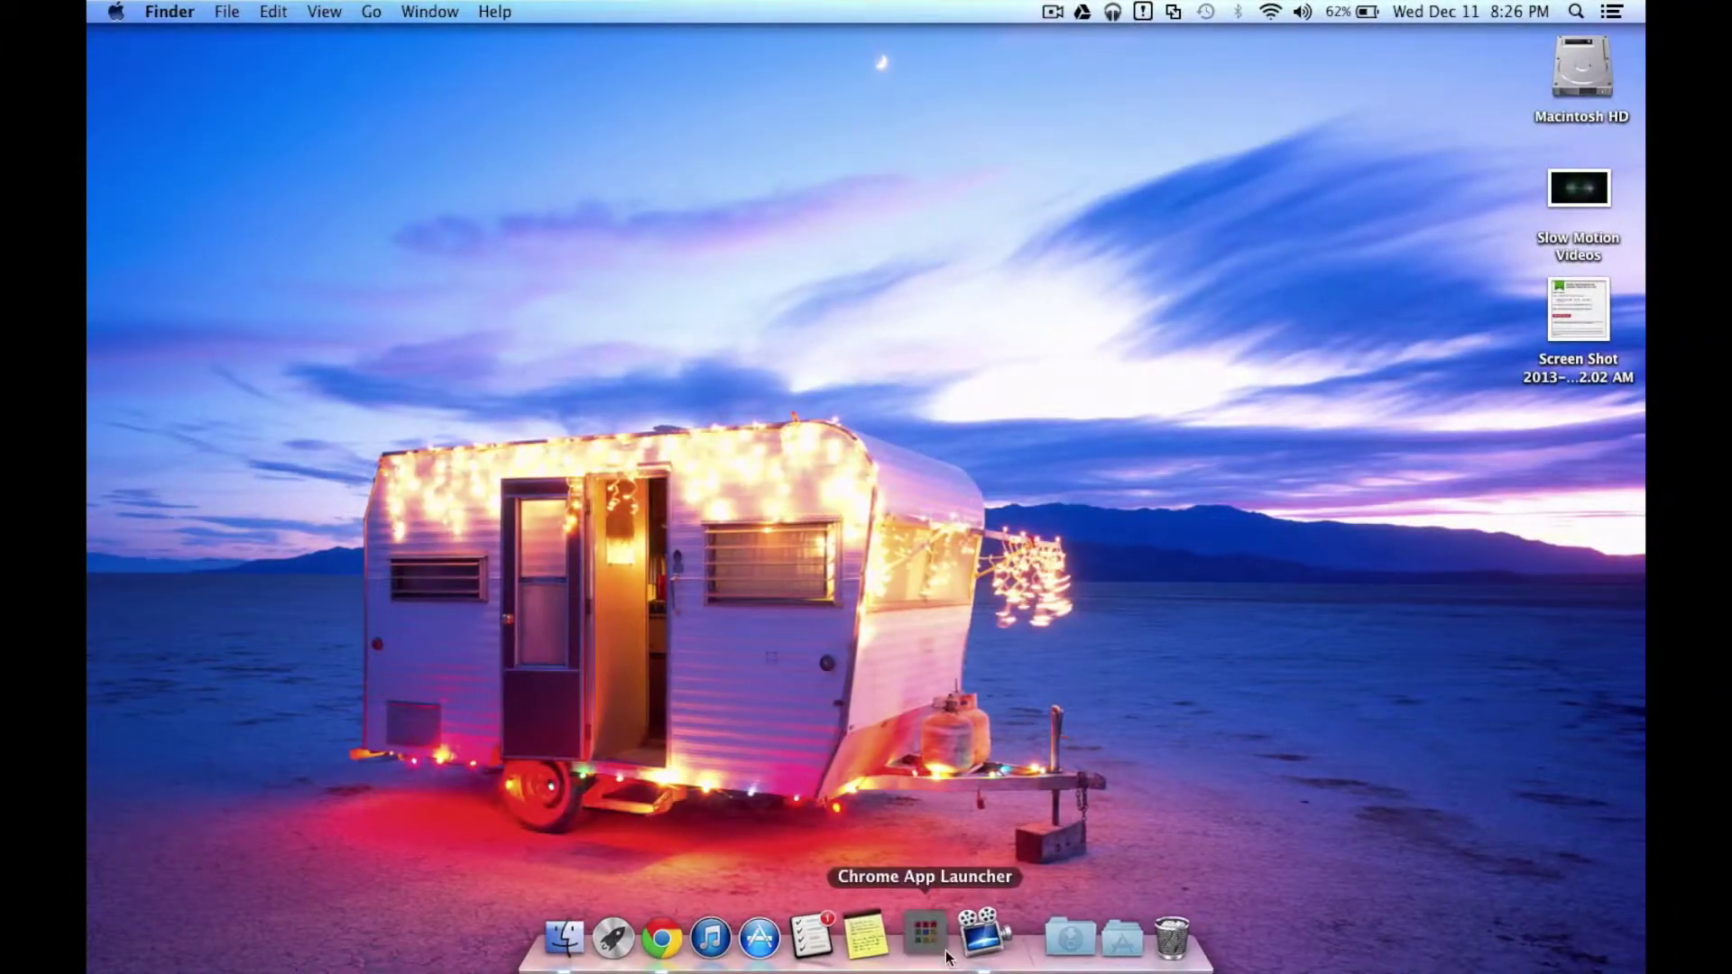
{"action": "left_click", "coordinate": [946, 952]}
{"action": "left_click", "coordinate": [788, 554]}
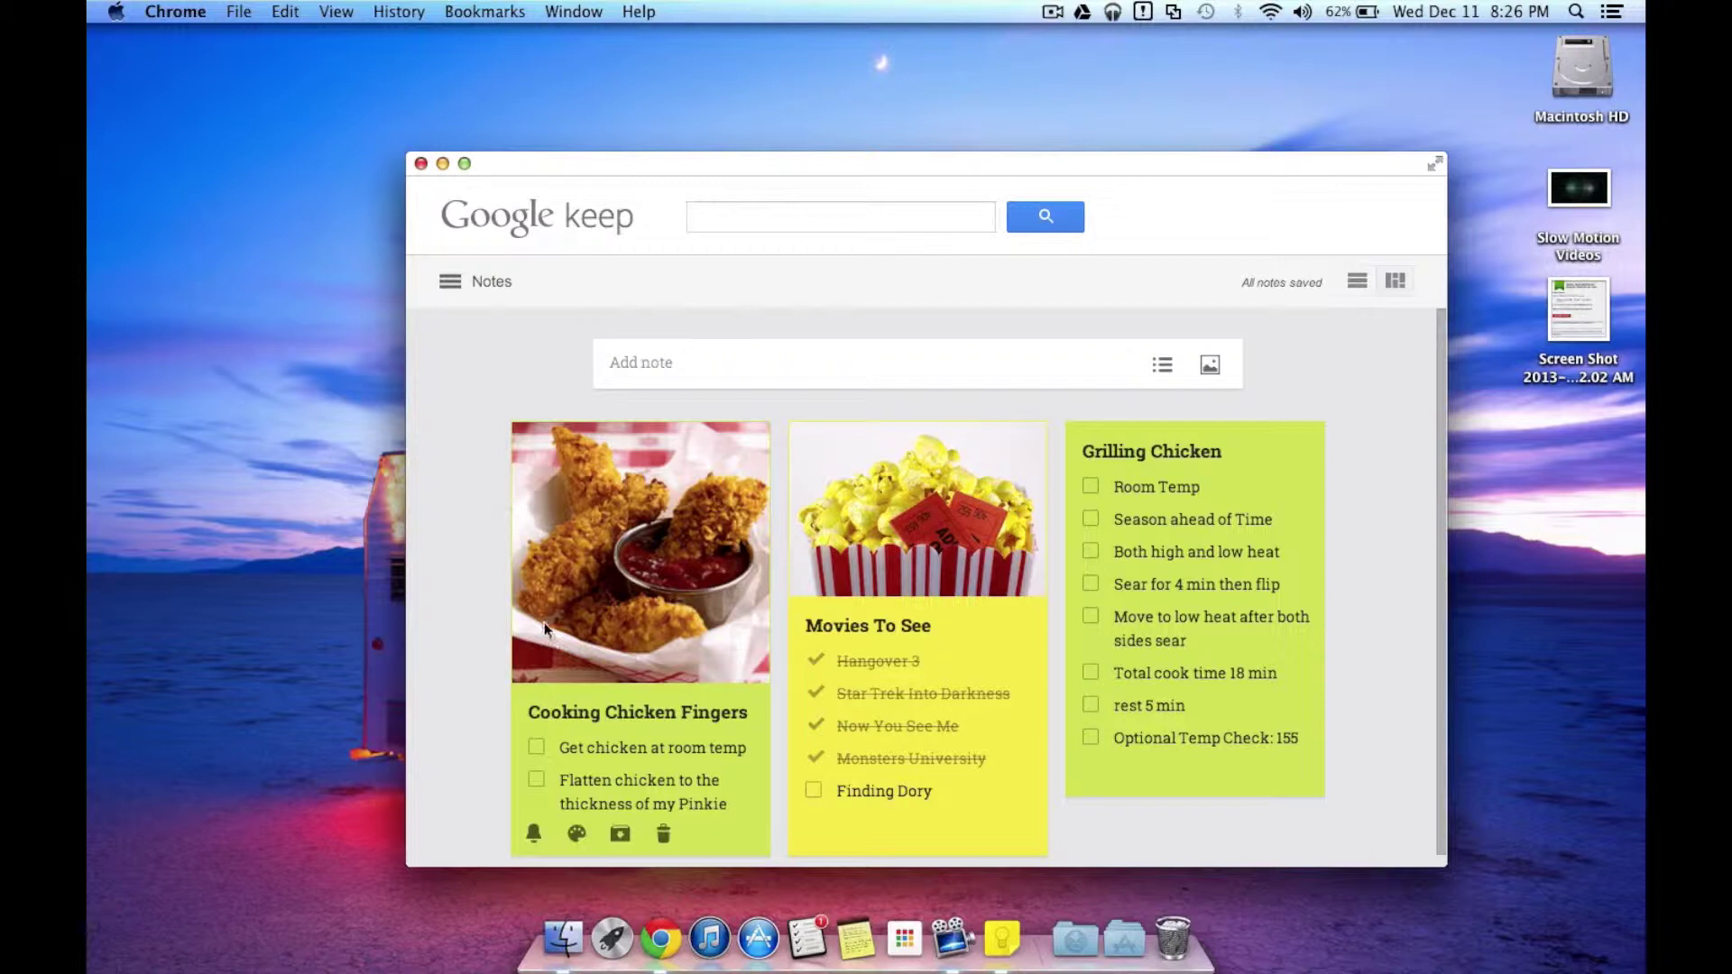
{"action": "left_click", "coordinate": [1004, 938]}
{"action": "scroll", "coordinate": [691, 462], "scroll_direction": "down", "scroll_amount": 1}
{"action": "left_click", "coordinate": [420, 164]}
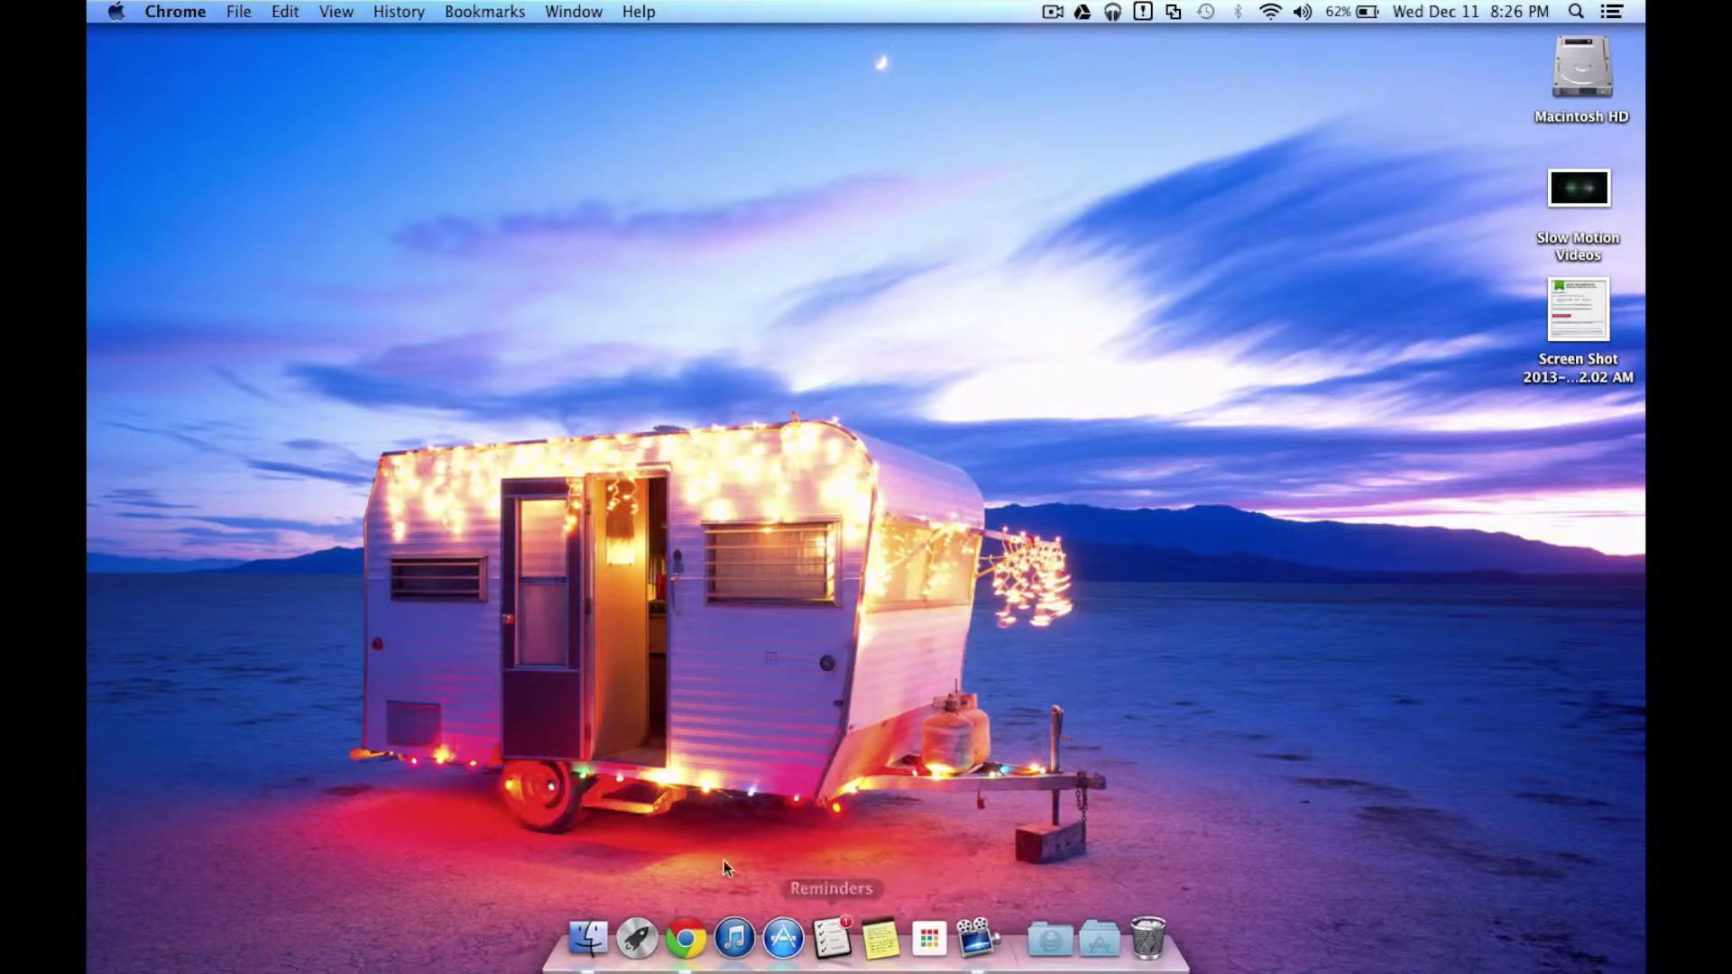
- Rename Launchpad's Untitled folder to 'Google Apps', then close the folder and Launchpad
{"action": "left_click", "coordinate": [641, 929]}
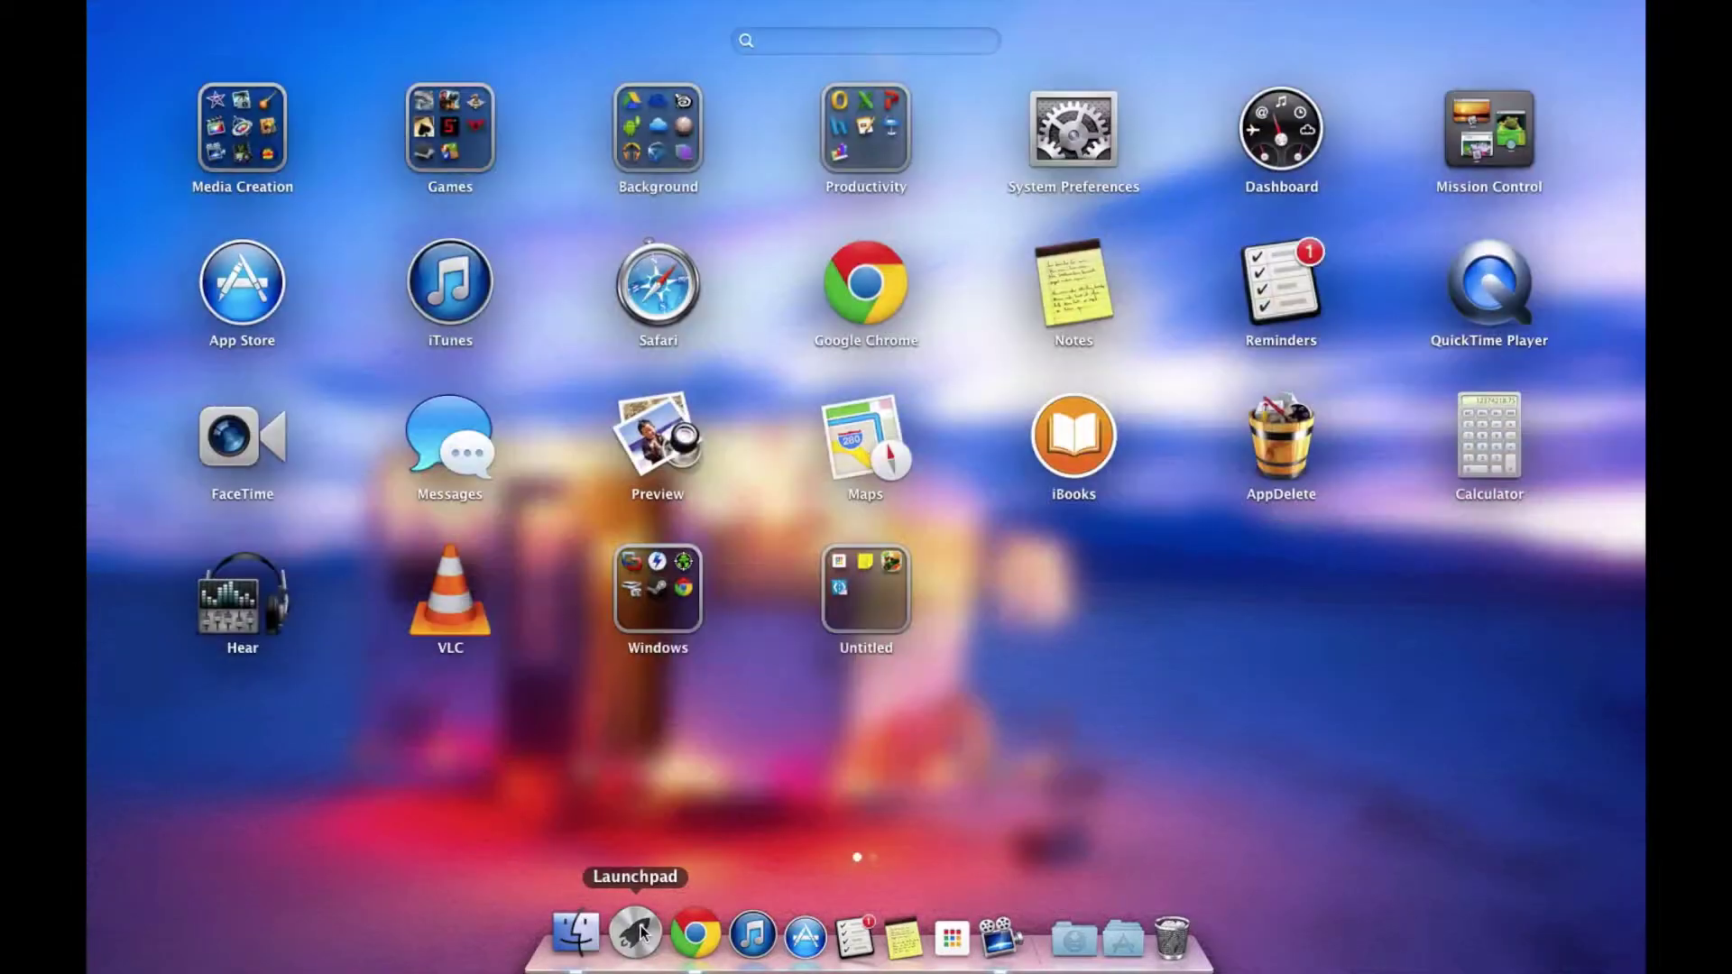
{"action": "left_click", "coordinate": [885, 613]}
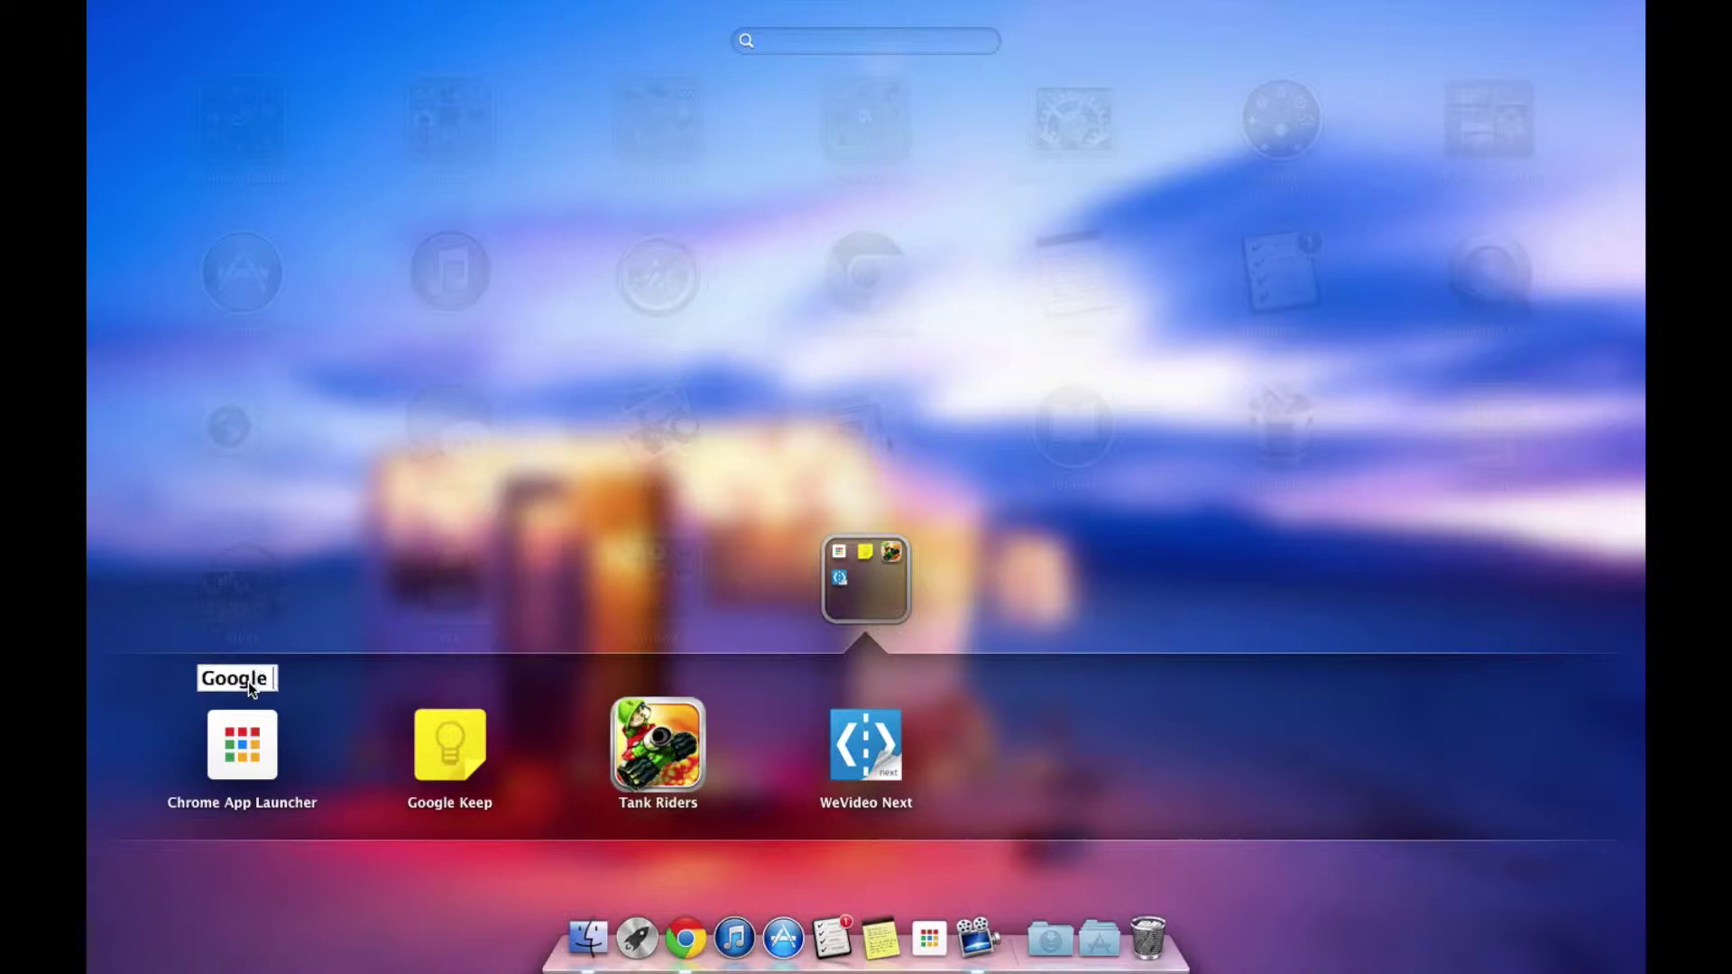
{"action": "type", "text": "Apps"}
{"action": "left_click", "coordinate": [1069, 733]}
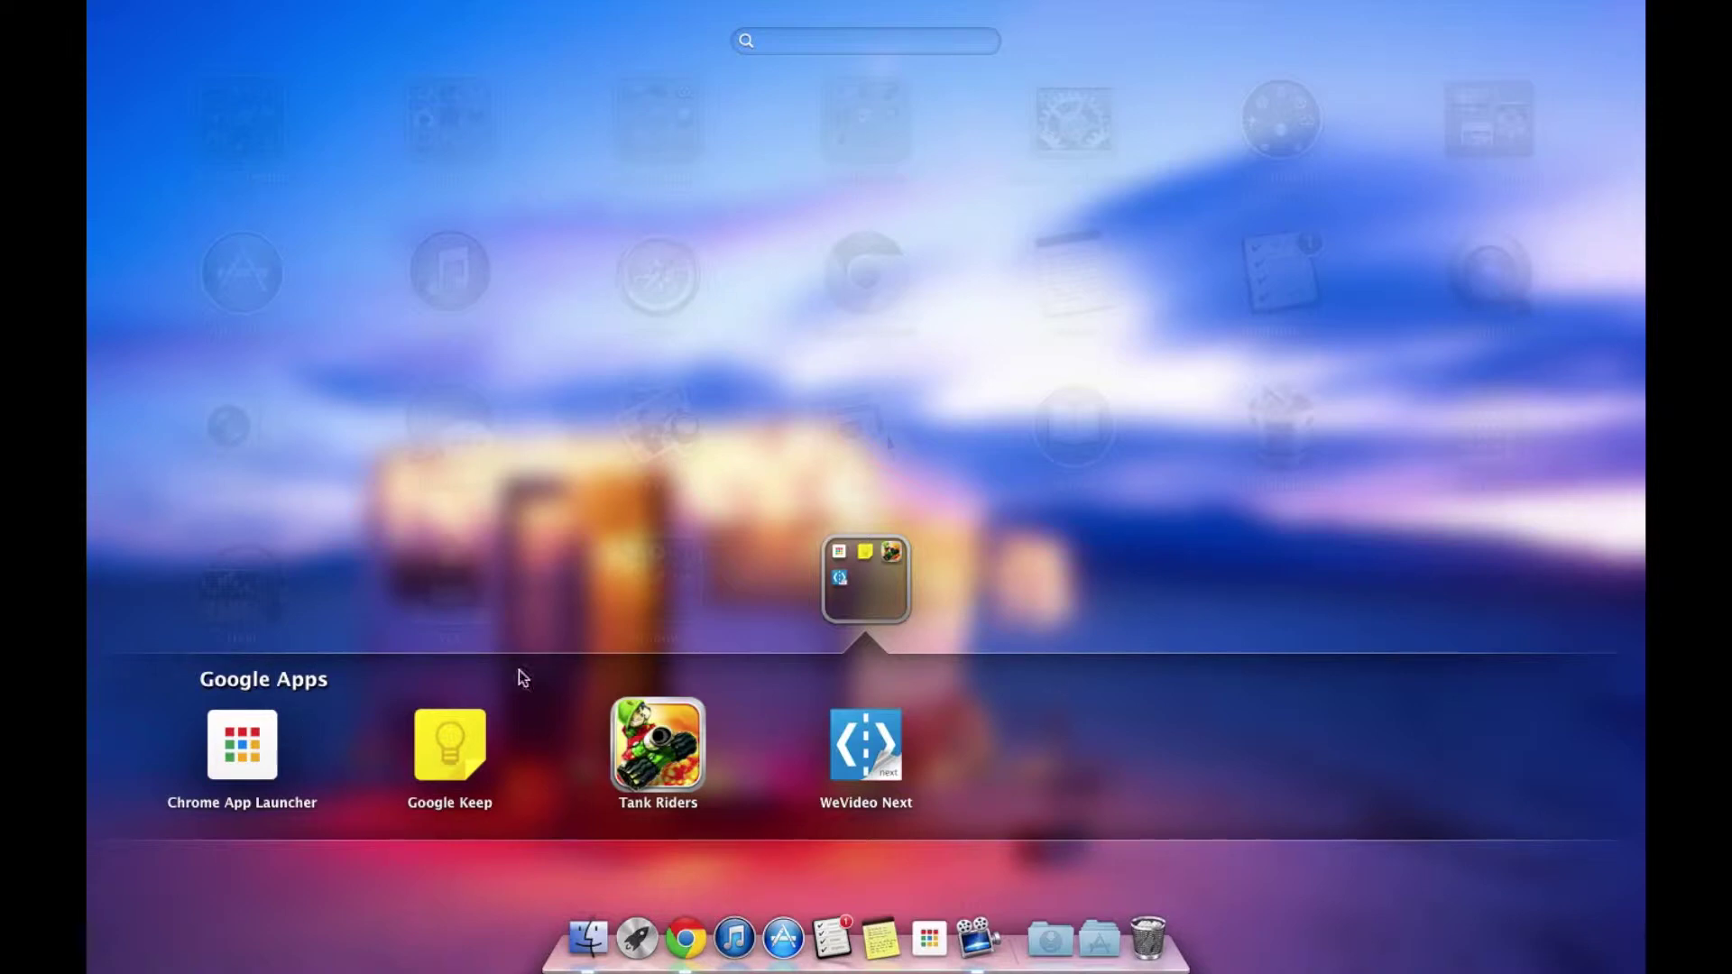
{"action": "left_click", "coordinate": [1082, 624]}
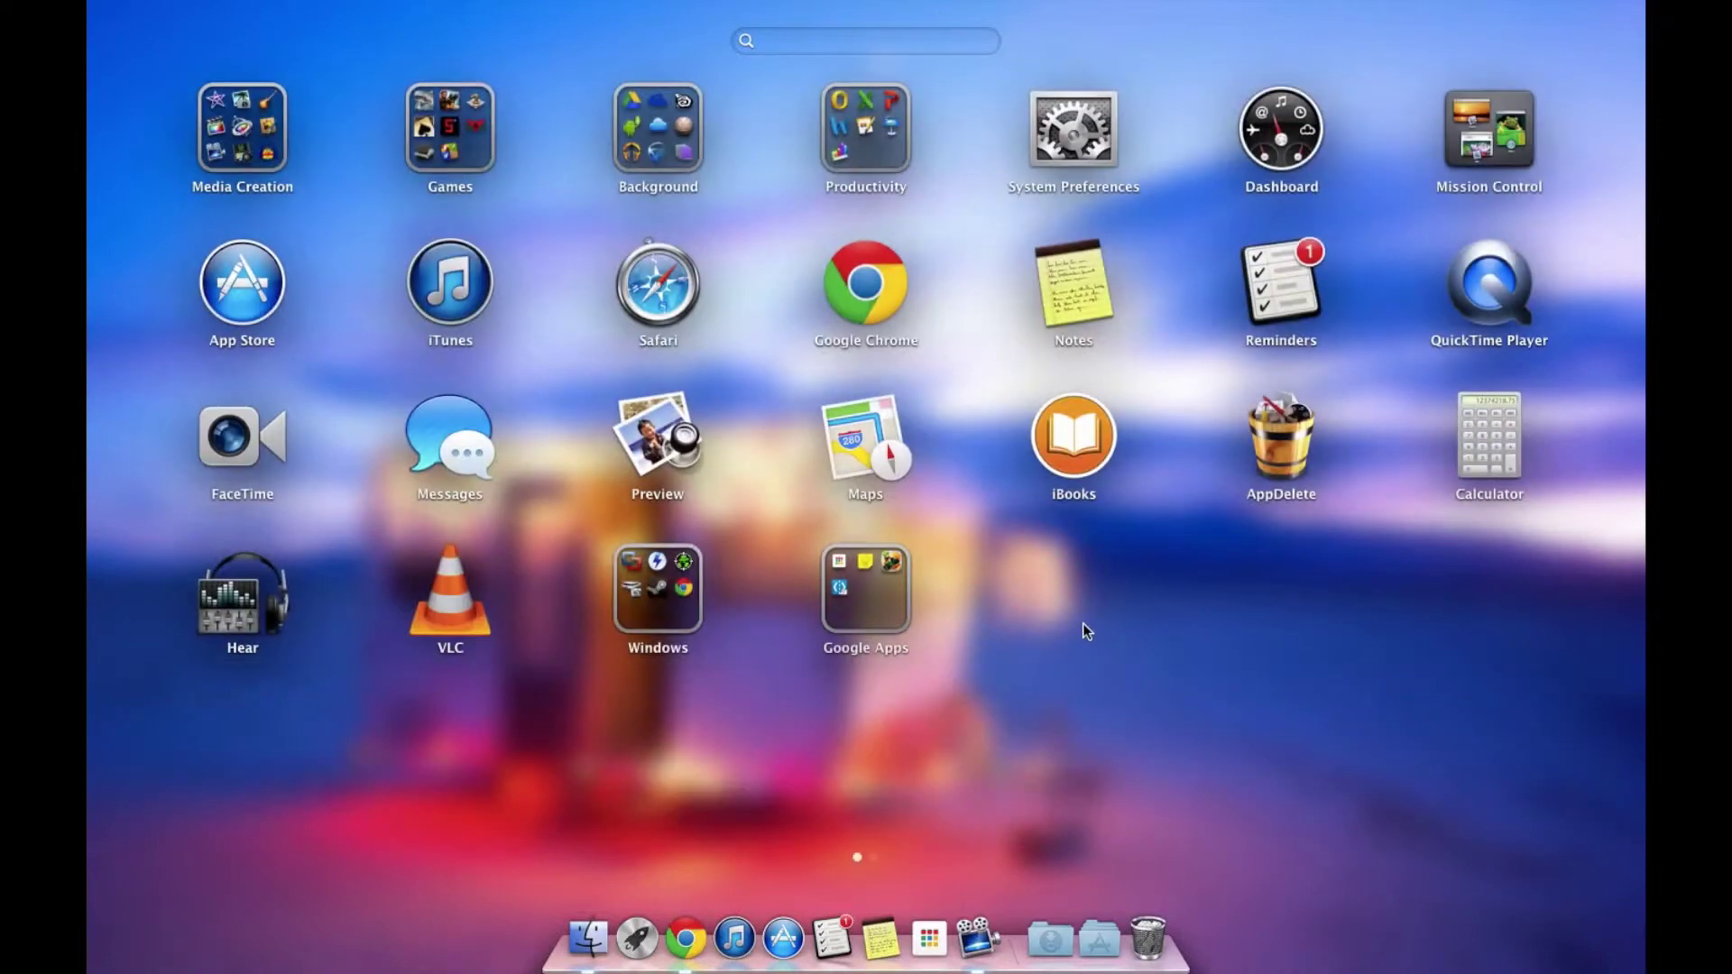
{"action": "left_click", "coordinate": [644, 934]}
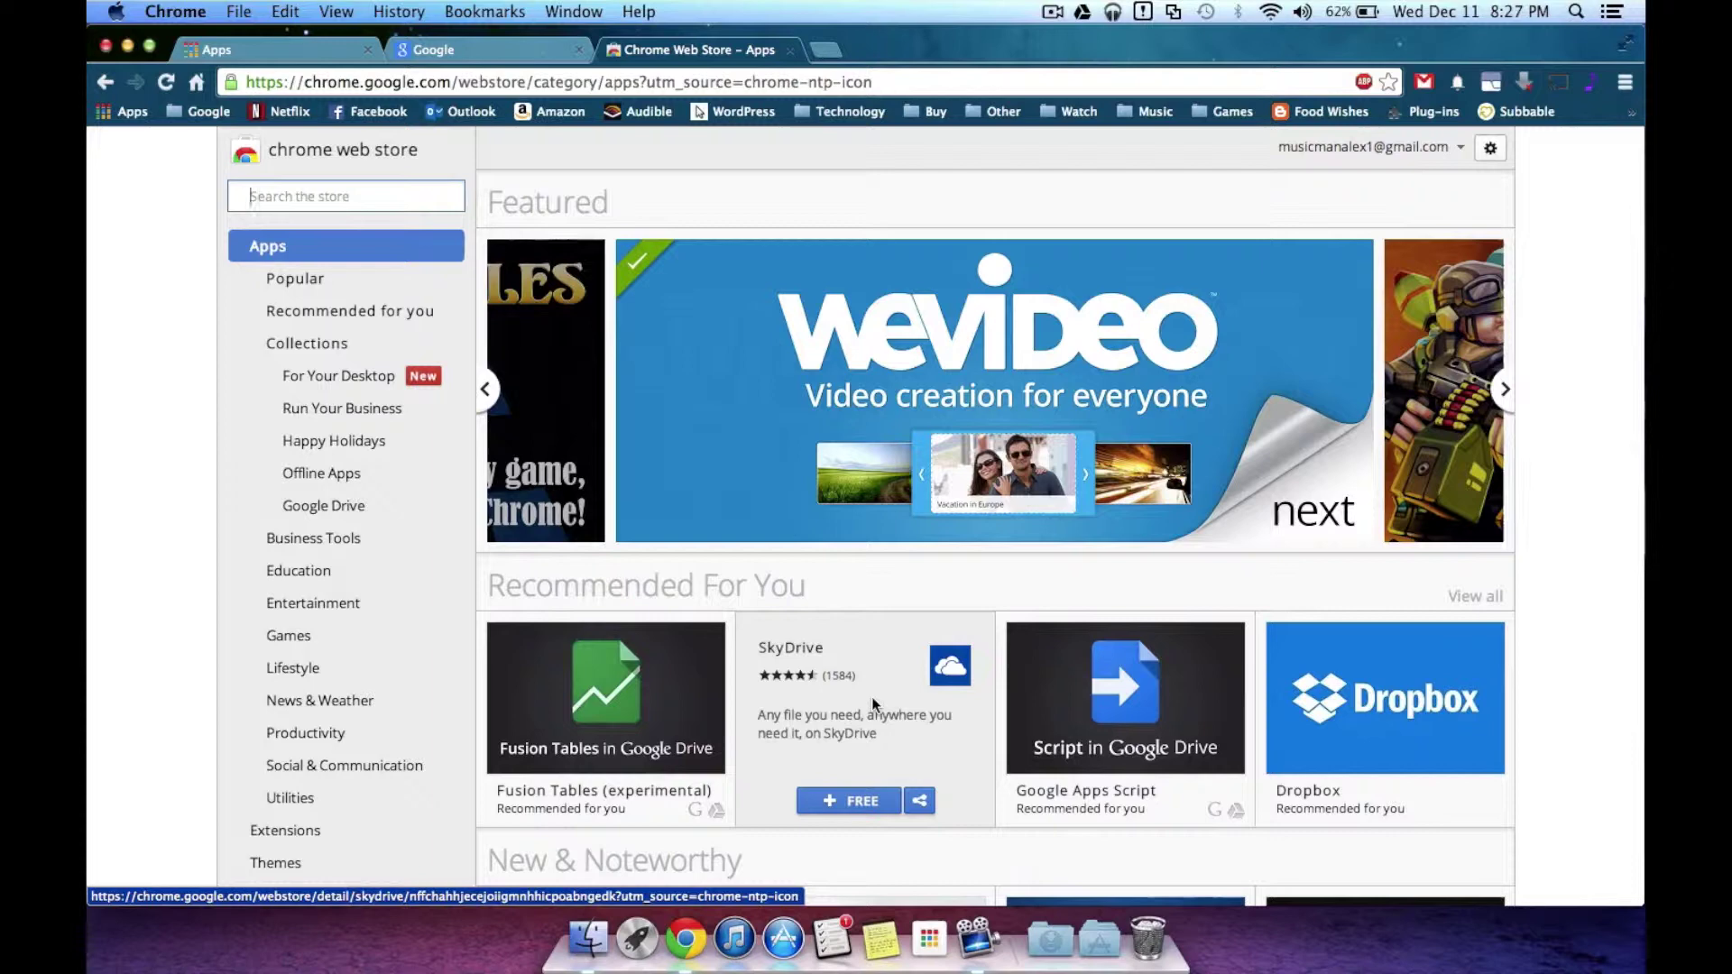
- Return to the Chrome Web Store and open its For Your Desktop app collection
{"action": "left_click", "coordinate": [229, 47]}
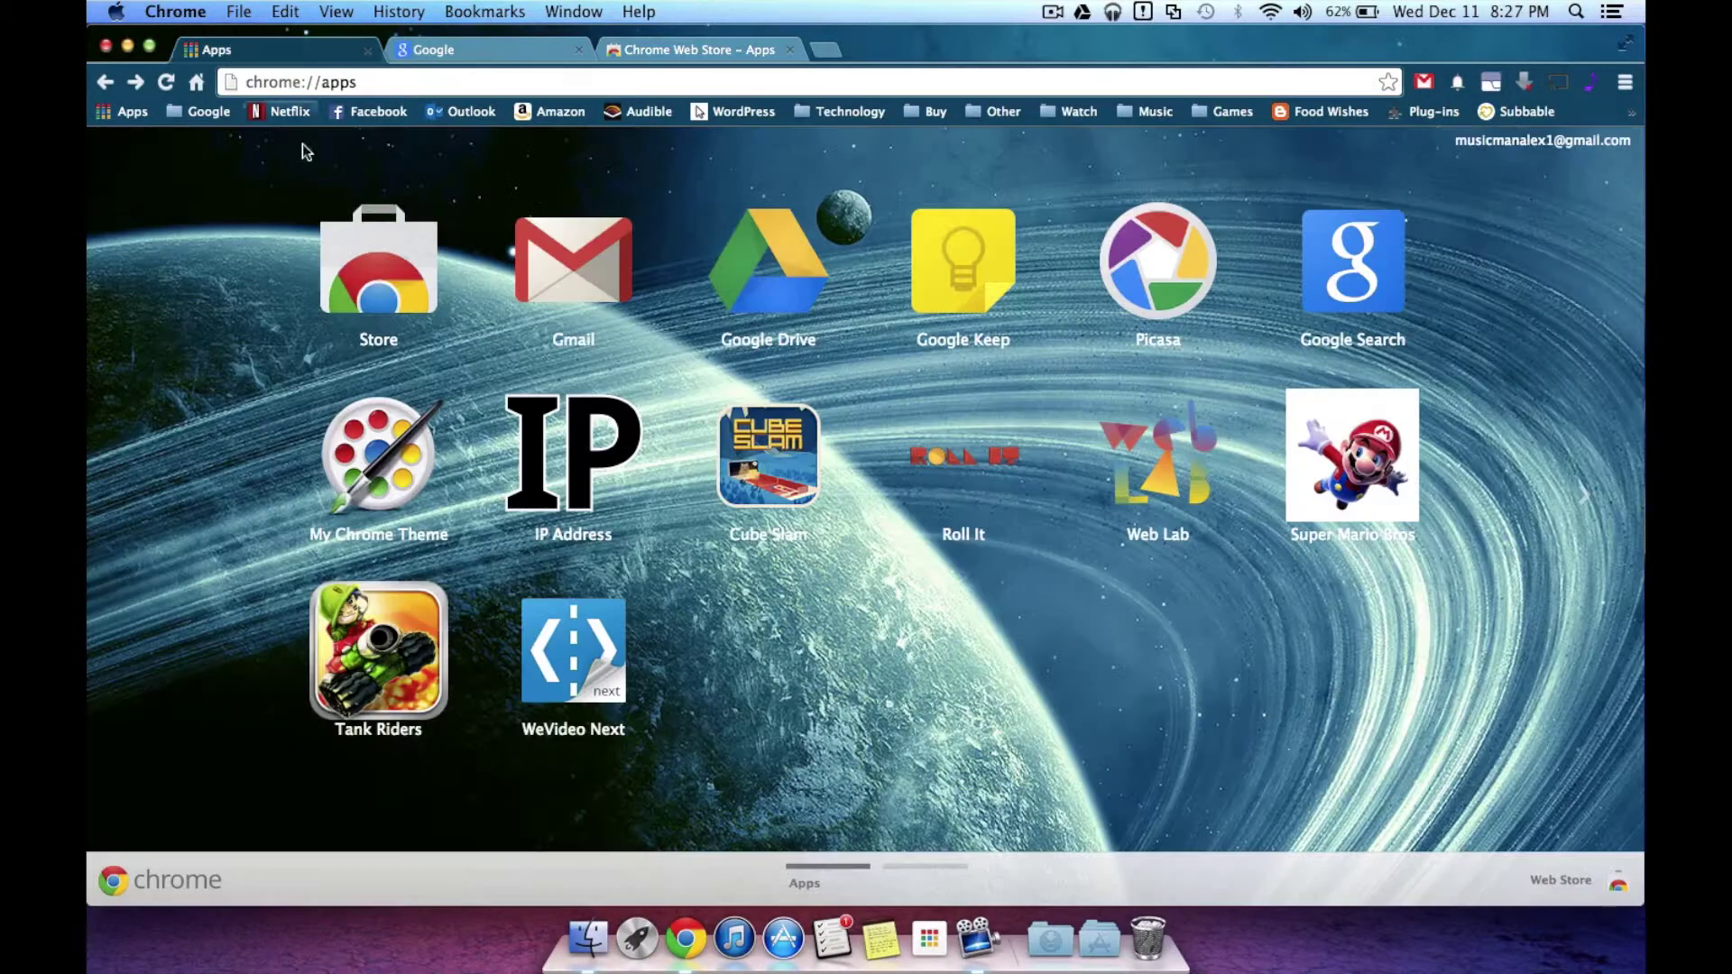
{"action": "left_click", "coordinate": [669, 49]}
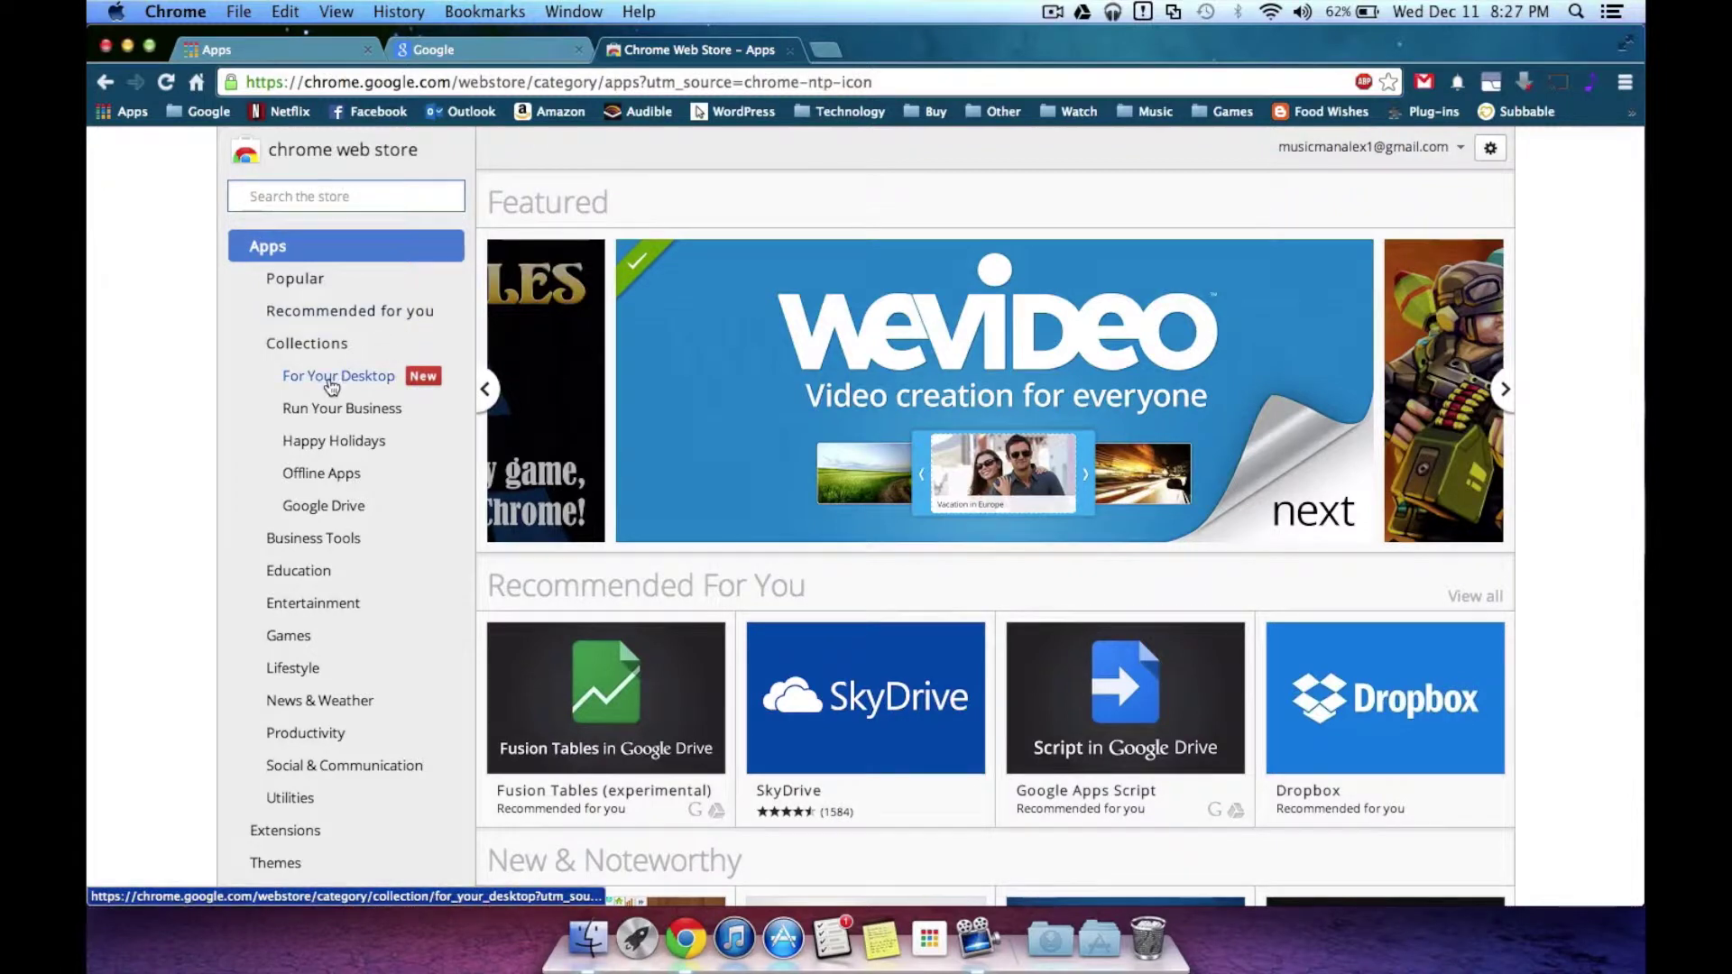
{"action": "left_click", "coordinate": [330, 382]}
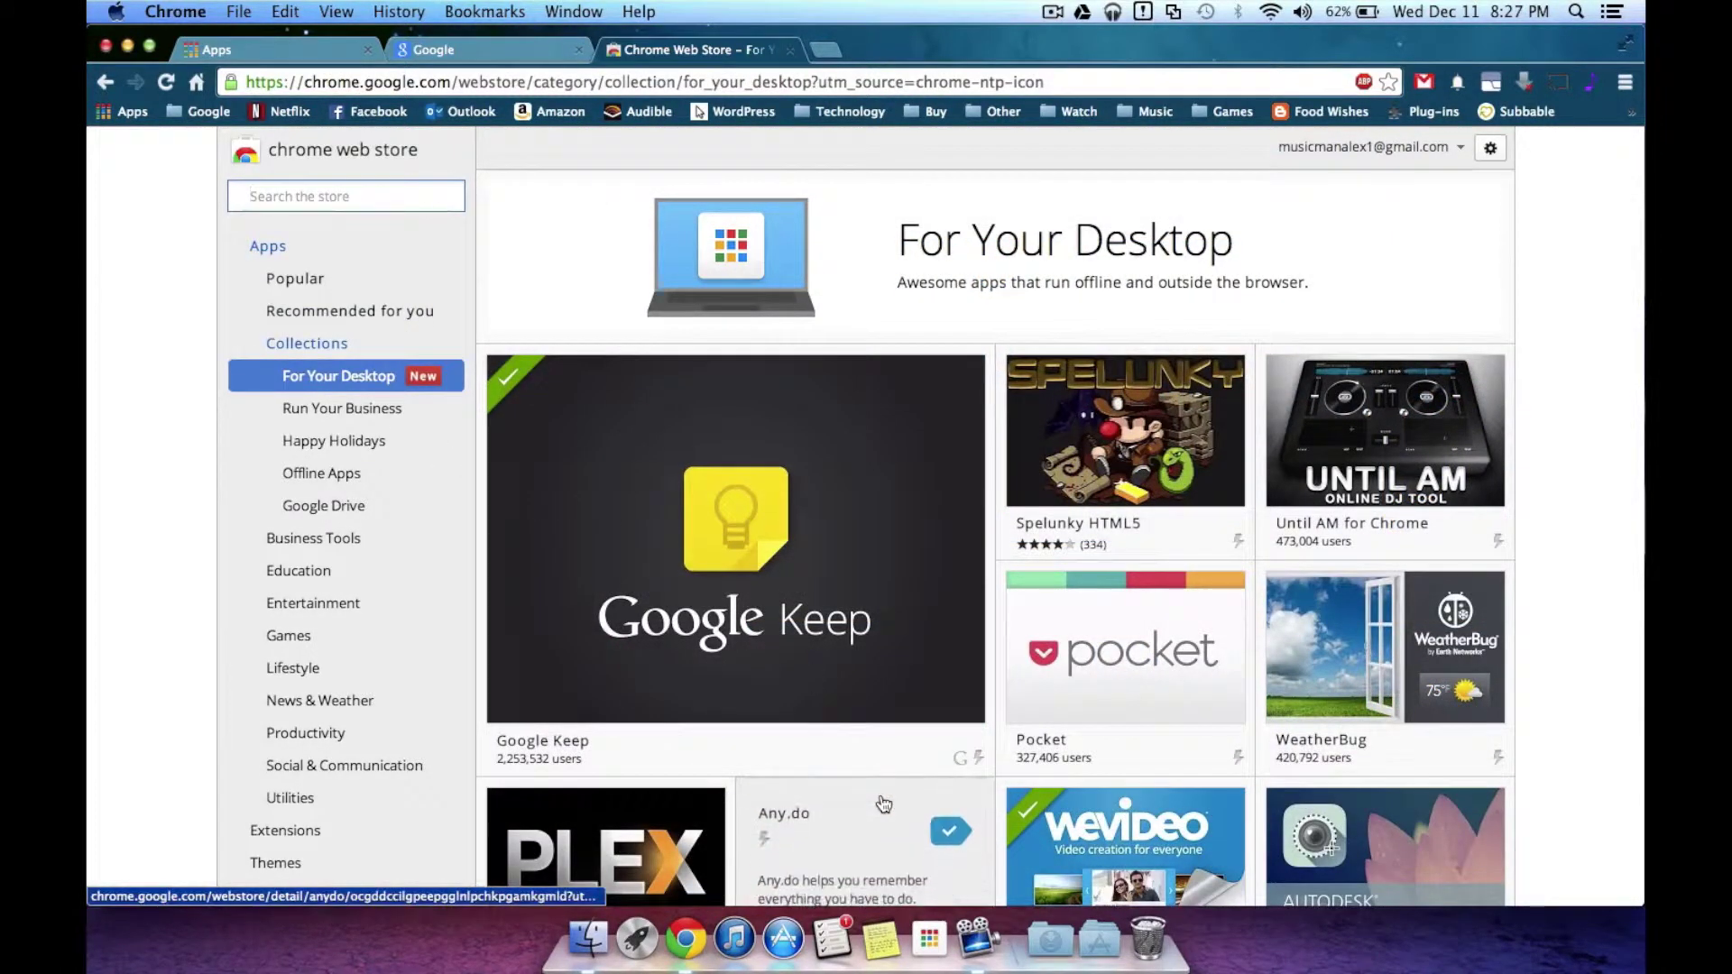
{"action": "scroll", "coordinate": [883, 804], "scroll_direction": "down", "scroll_amount": 5}
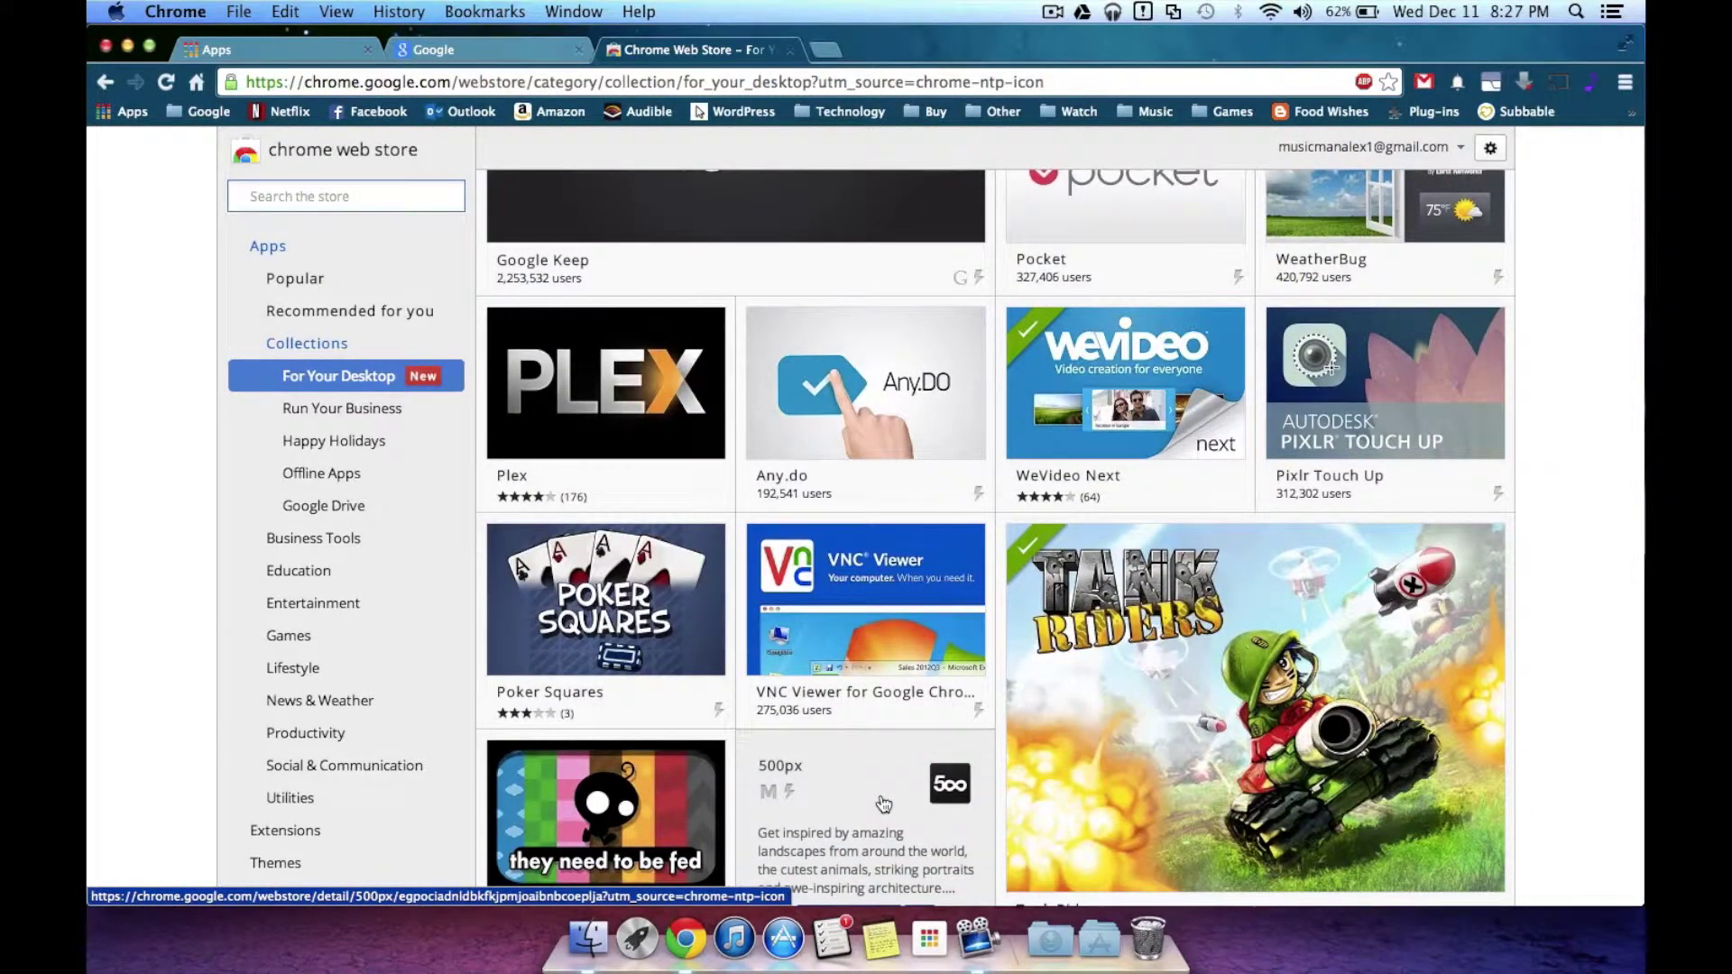
{"action": "scroll", "coordinate": [883, 803], "scroll_direction": "down", "scroll_amount": 20}
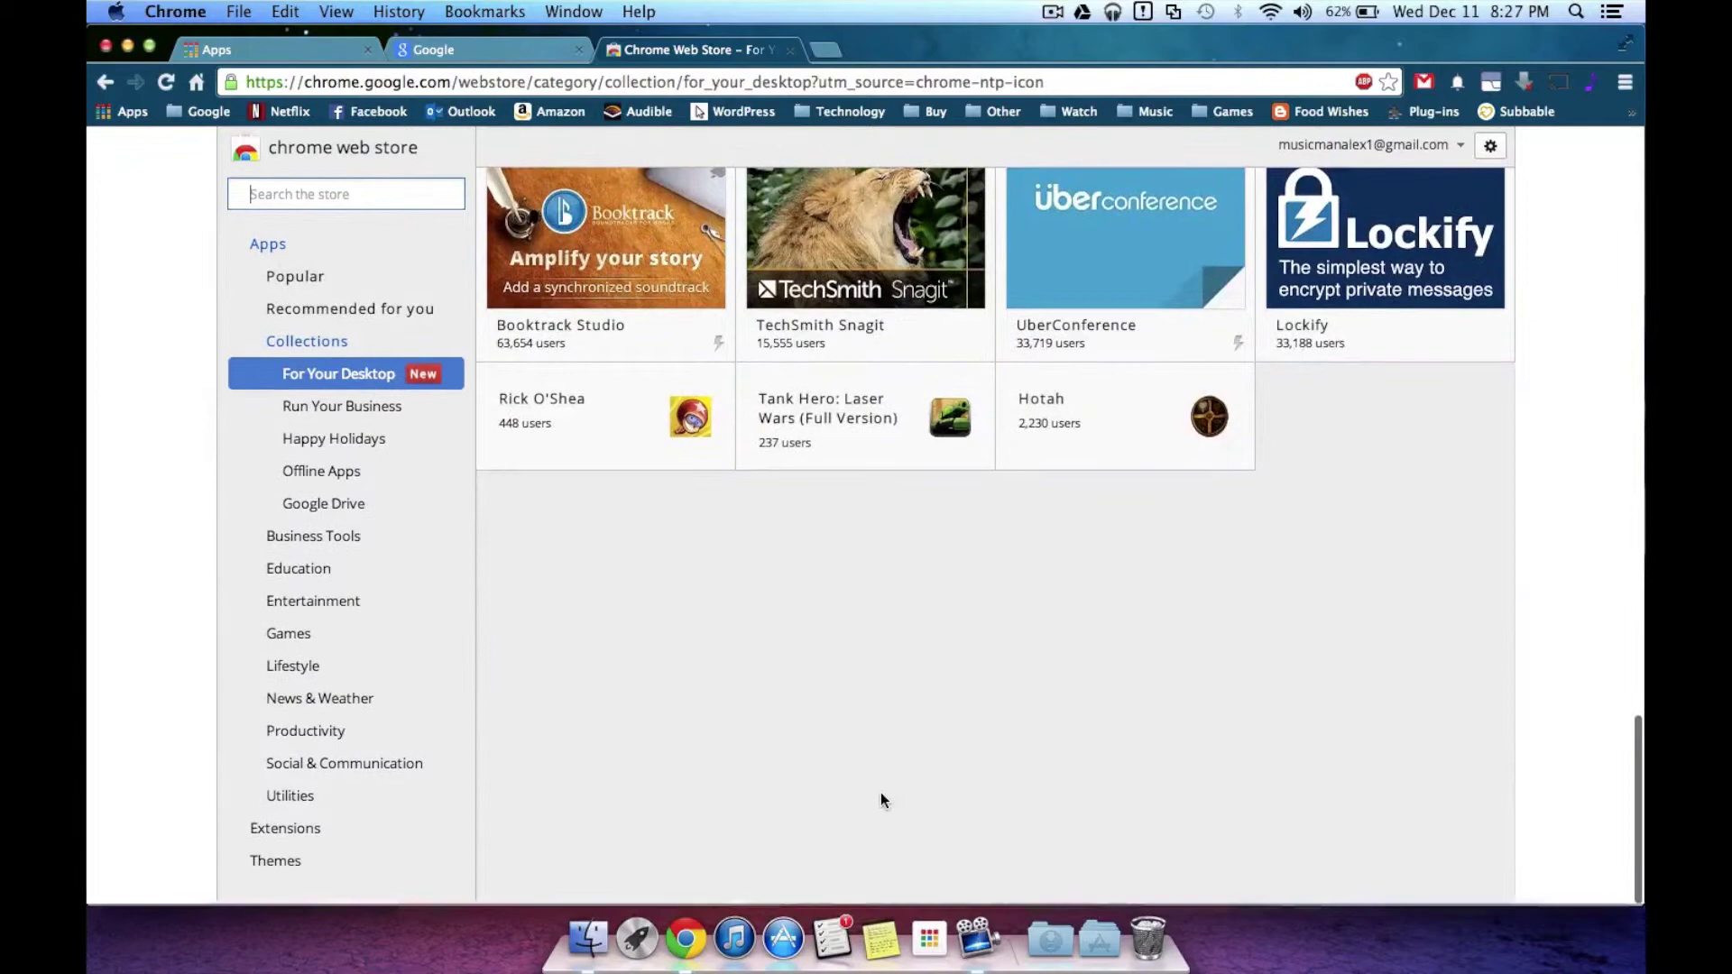
{"action": "scroll", "coordinate": [880, 798], "scroll_direction": "up", "scroll_amount": 20}
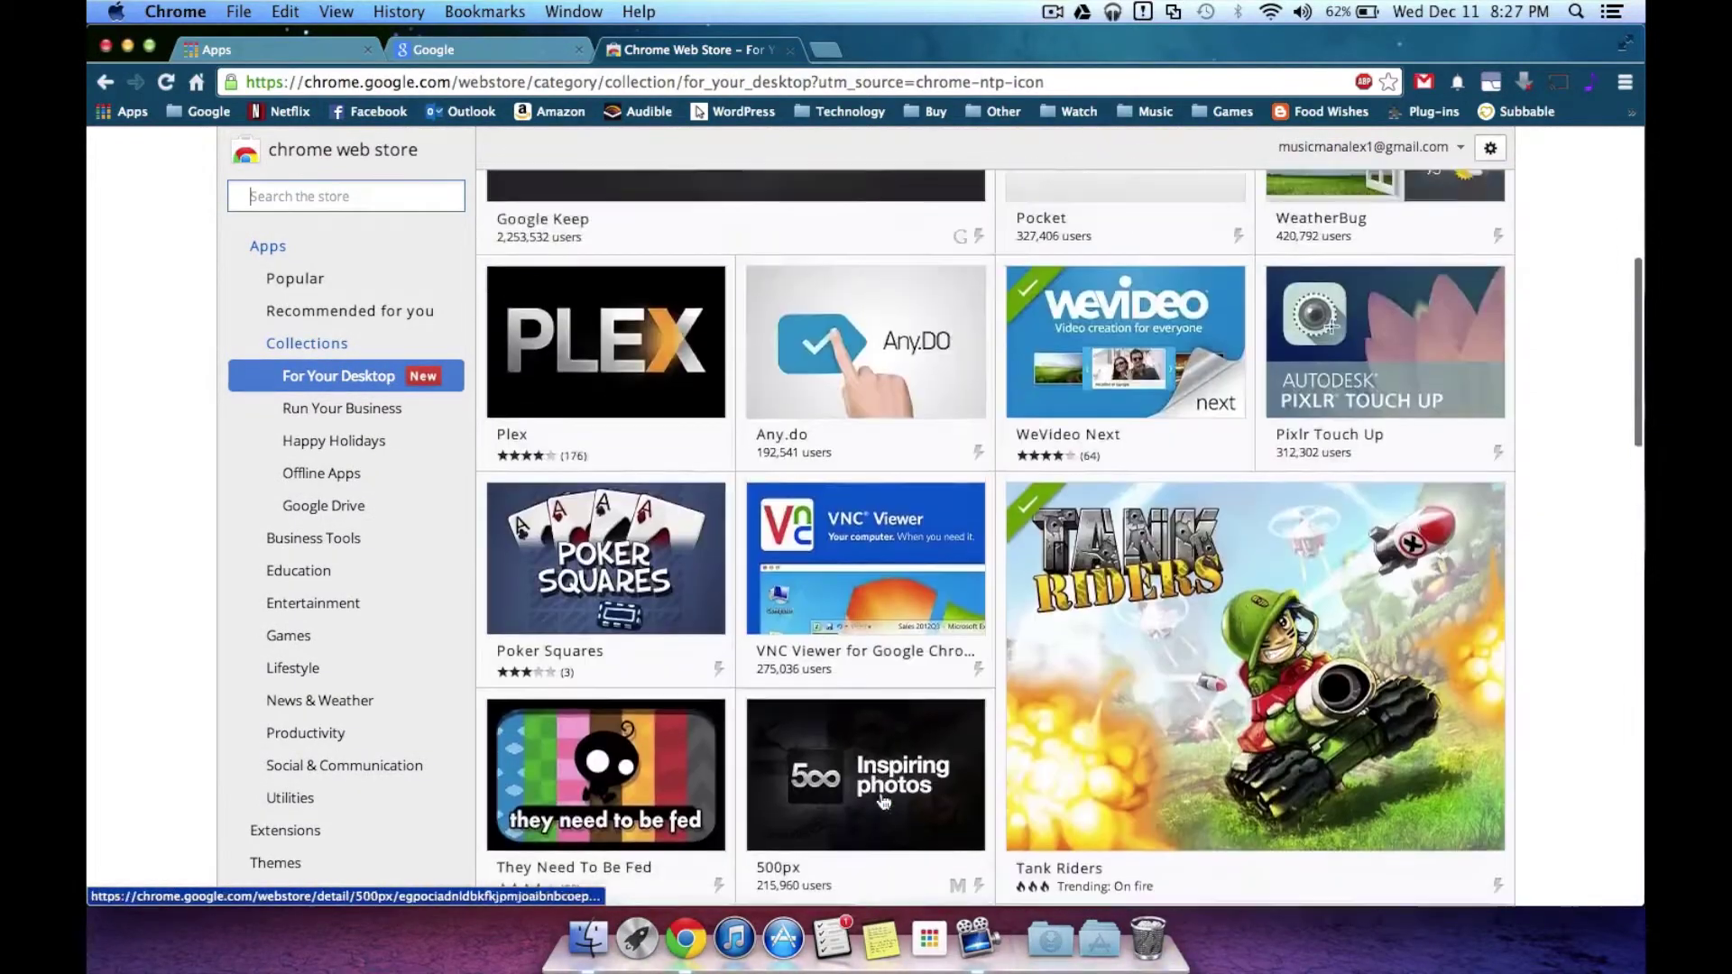
{"action": "scroll", "coordinate": [883, 802], "scroll_direction": "up", "scroll_amount": 6}
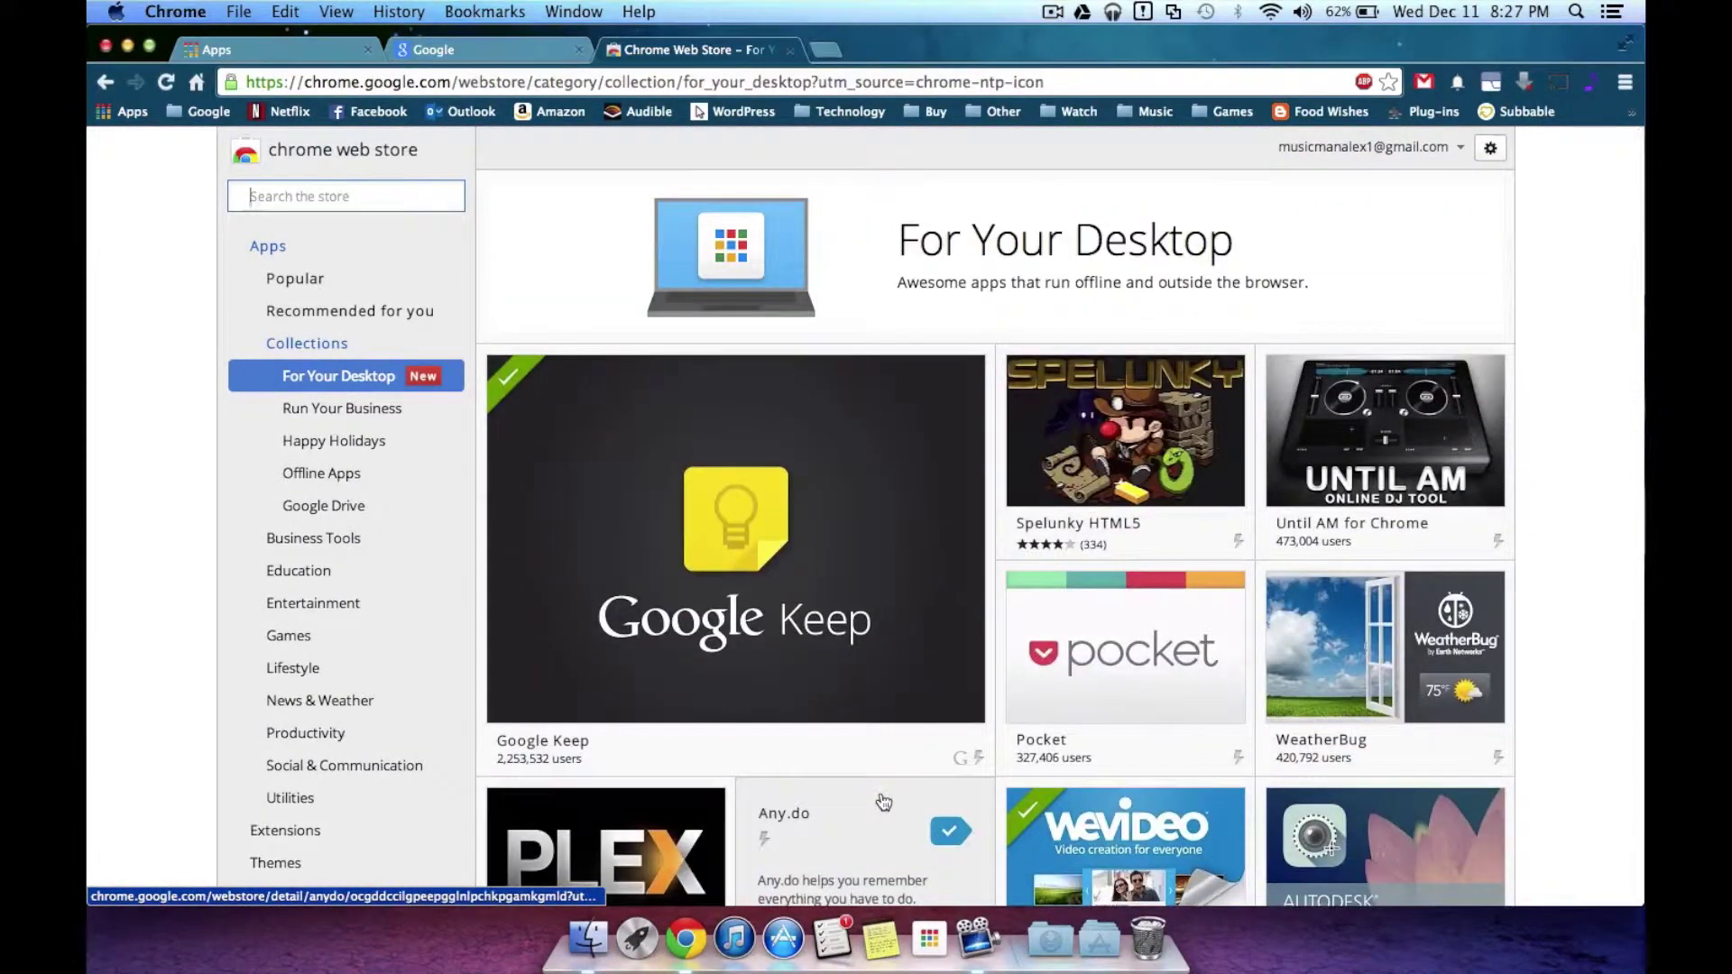
- Browse the desktop app tiles to the bottom and back up, then hide Chrome with Cmd+H
{"action": "mouse_move", "coordinate": [1132, 394]}
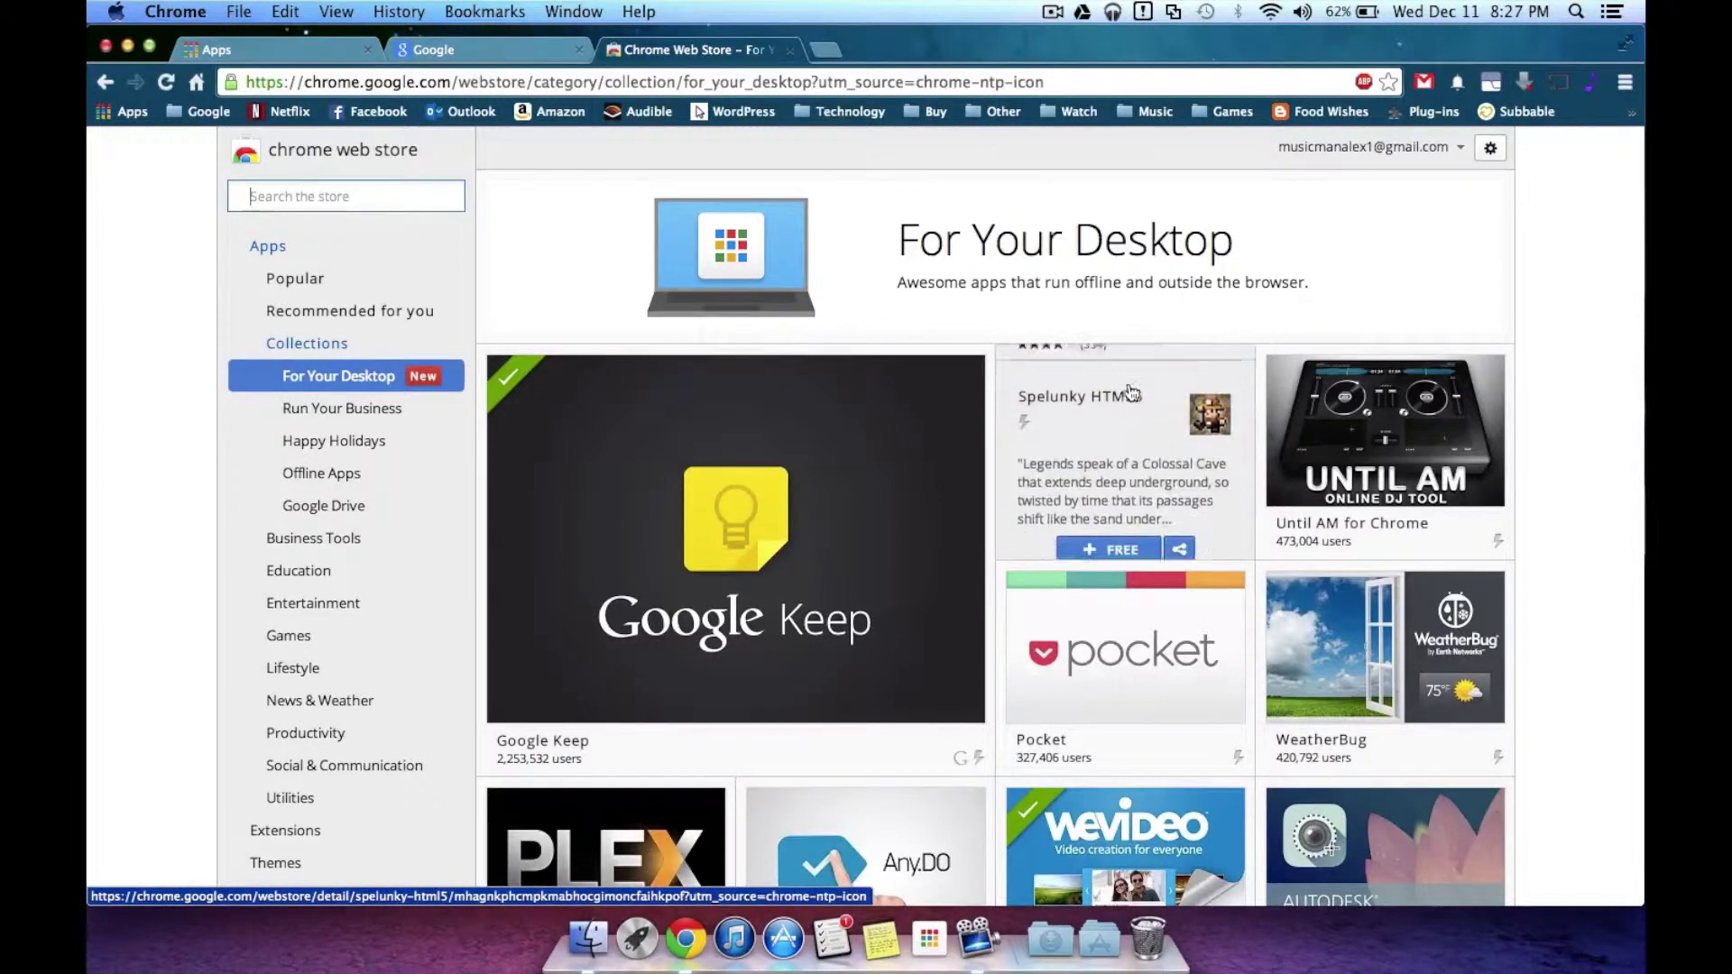
{"action": "mouse_move", "coordinate": [837, 592]}
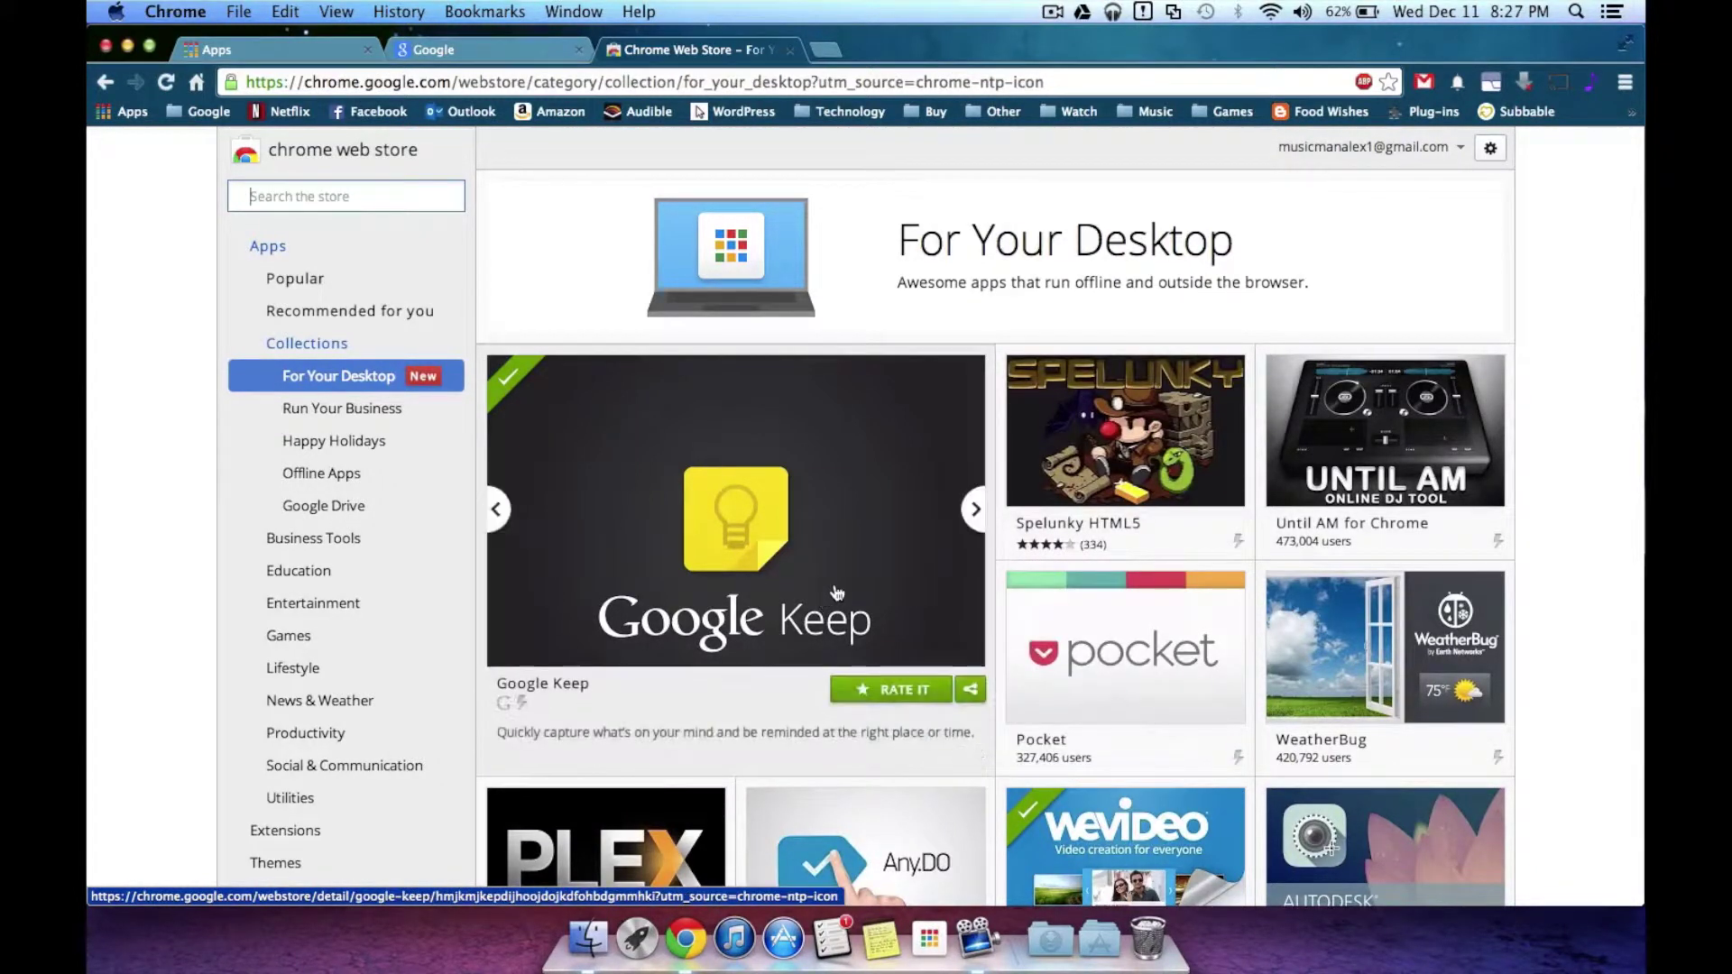
{"action": "mouse_move", "coordinate": [1092, 420]}
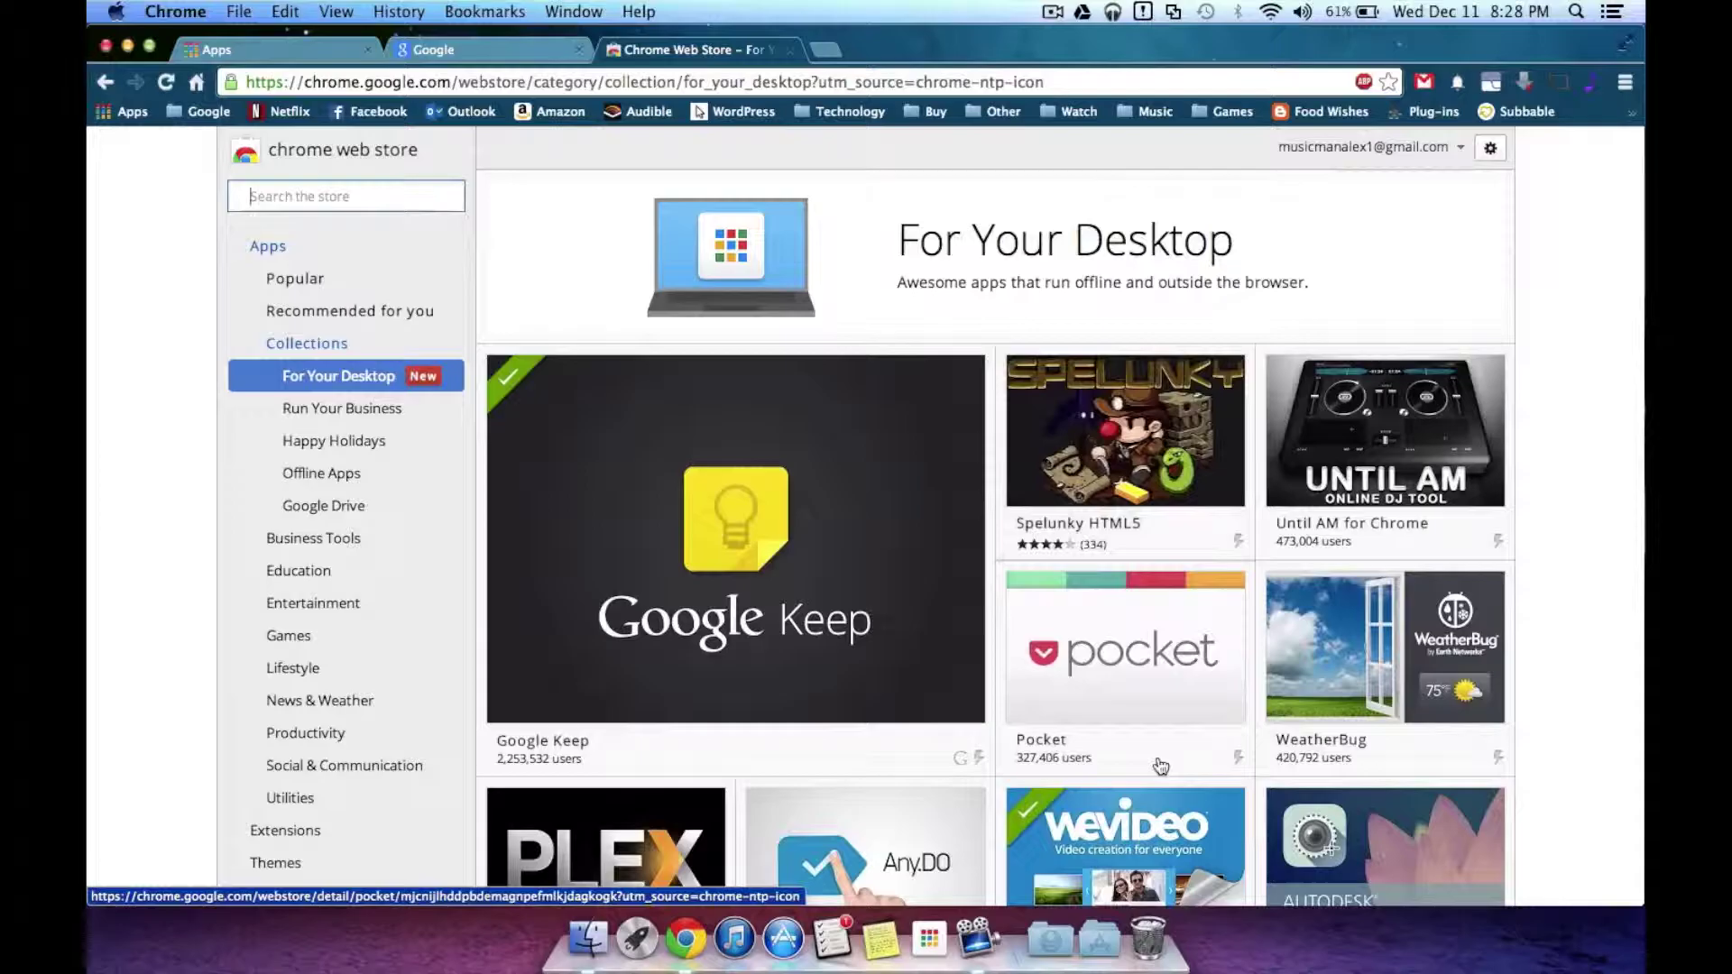
{"action": "scroll", "coordinate": [1161, 765], "scroll_direction": "down", "scroll_amount": 6}
{"action": "scroll", "coordinate": [1161, 765], "scroll_direction": "down", "scroll_amount": 3}
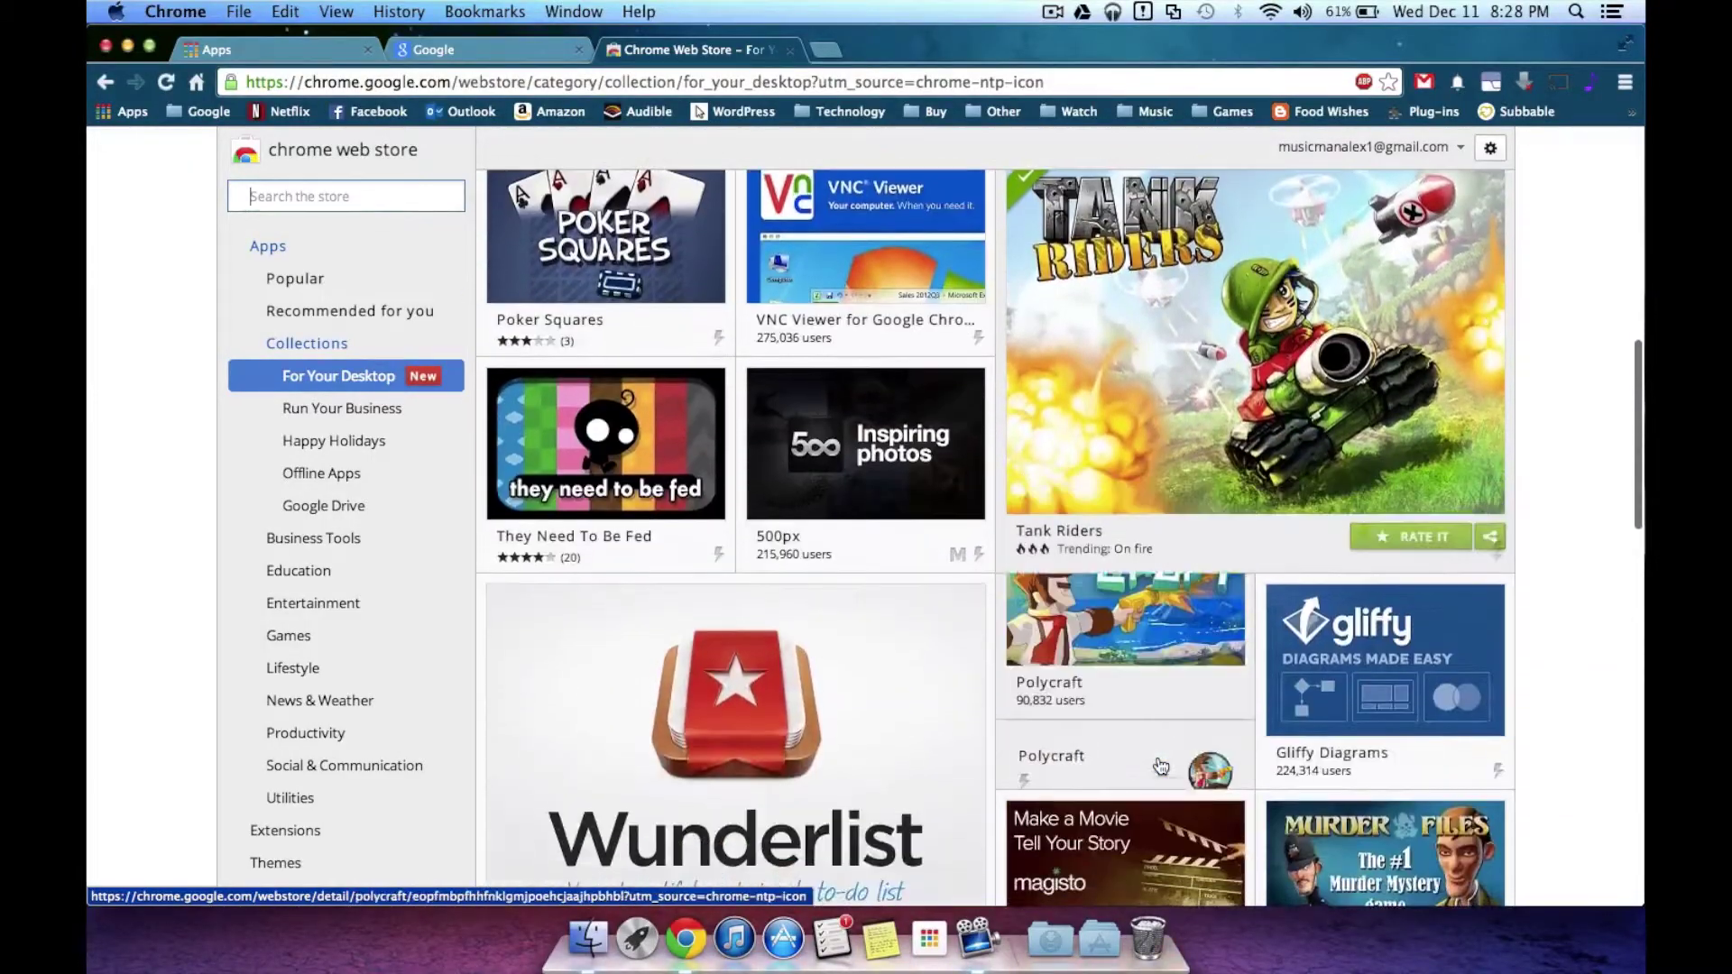
{"action": "scroll", "coordinate": [1161, 765], "scroll_direction": "down", "scroll_amount": 4}
{"action": "scroll", "coordinate": [1161, 765], "scroll_direction": "down", "scroll_amount": 7}
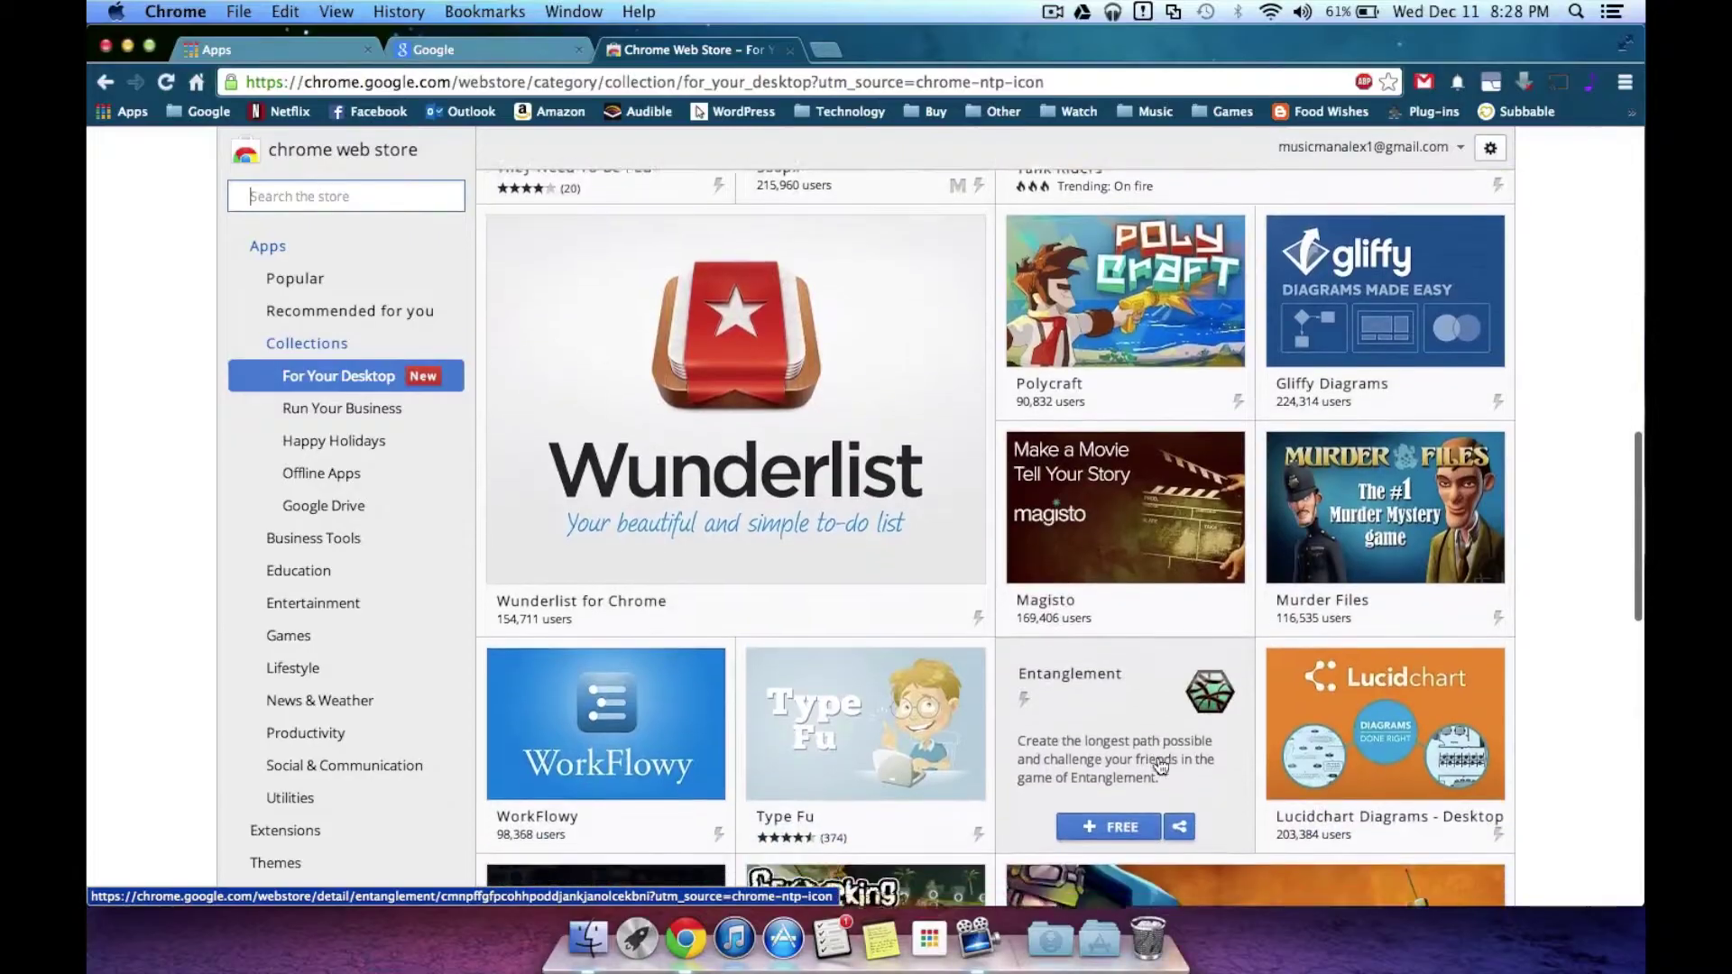
{"action": "scroll", "coordinate": [1171, 601], "scroll_direction": "down", "scroll_amount": 7}
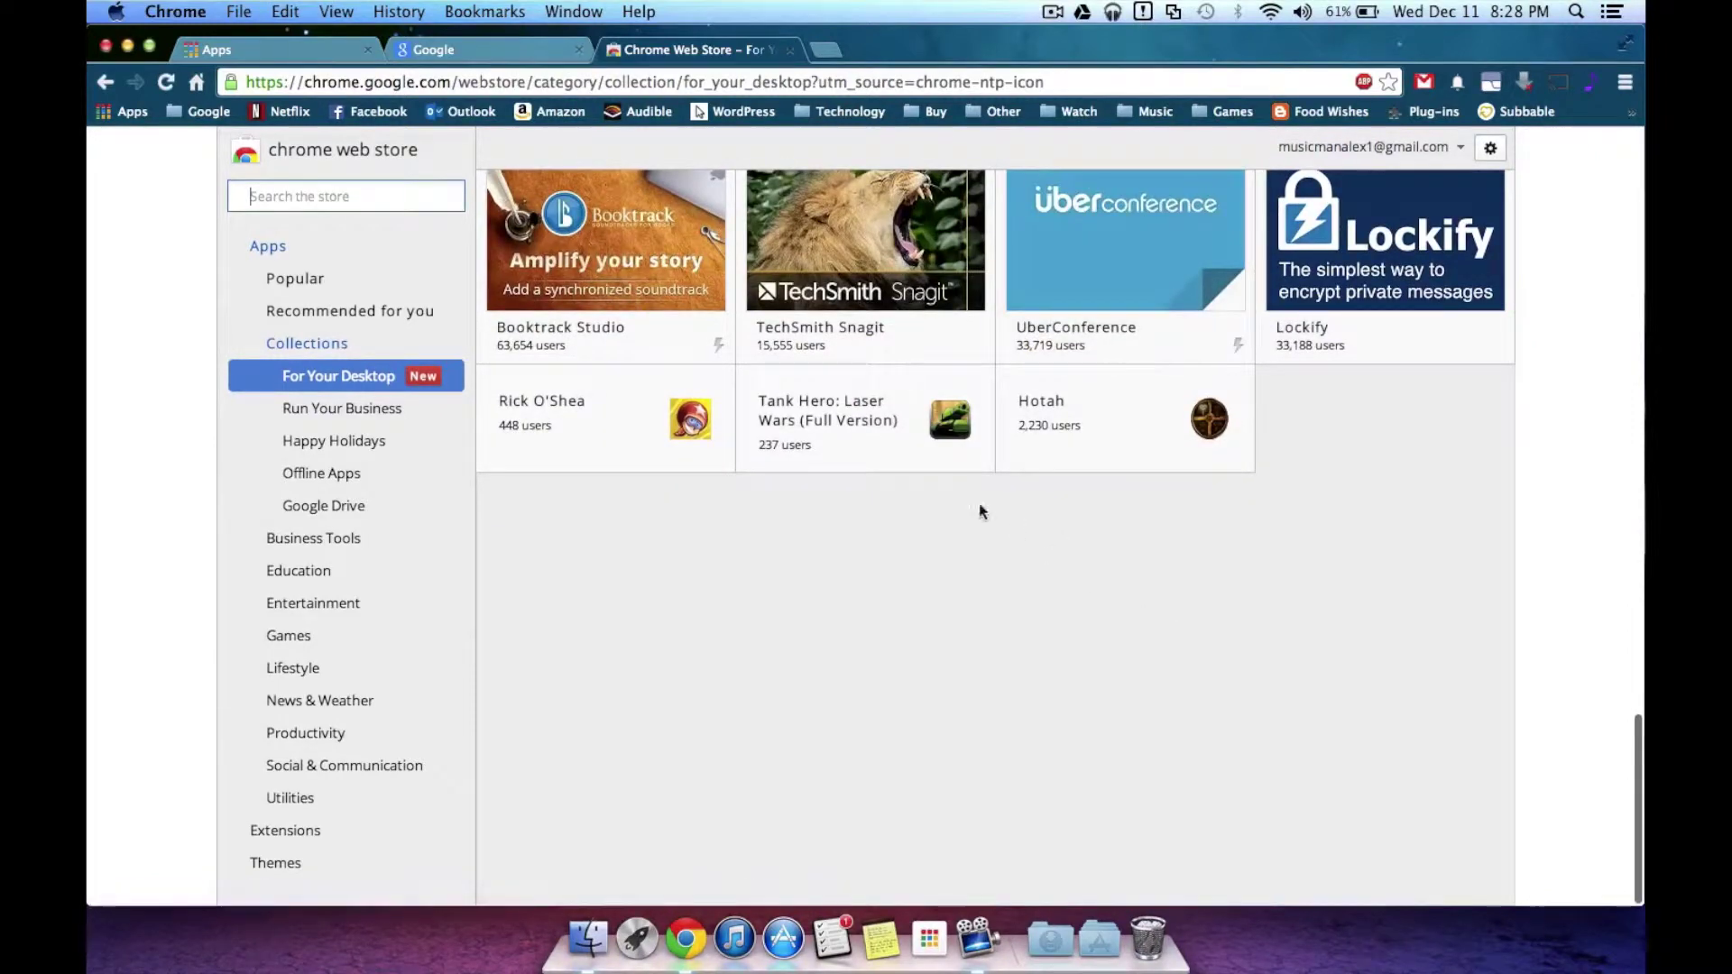
{"action": "mouse_move", "coordinate": [819, 404]}
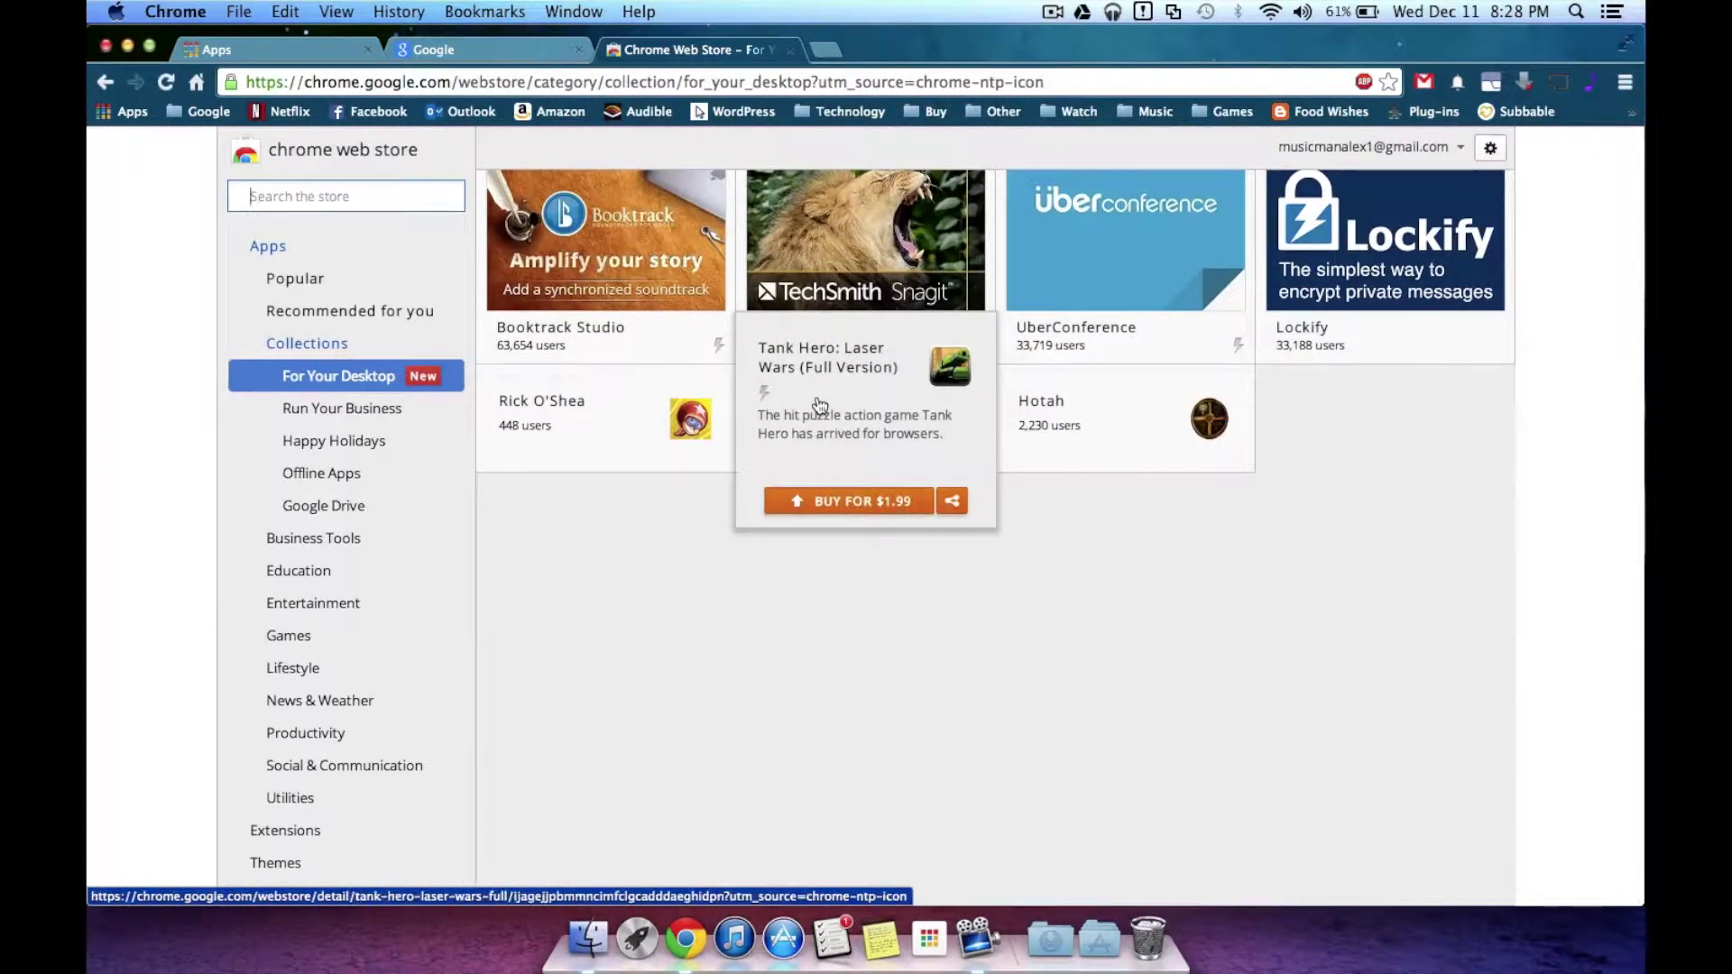
{"action": "scroll", "coordinate": [940, 772], "scroll_direction": "up", "scroll_amount": 4}
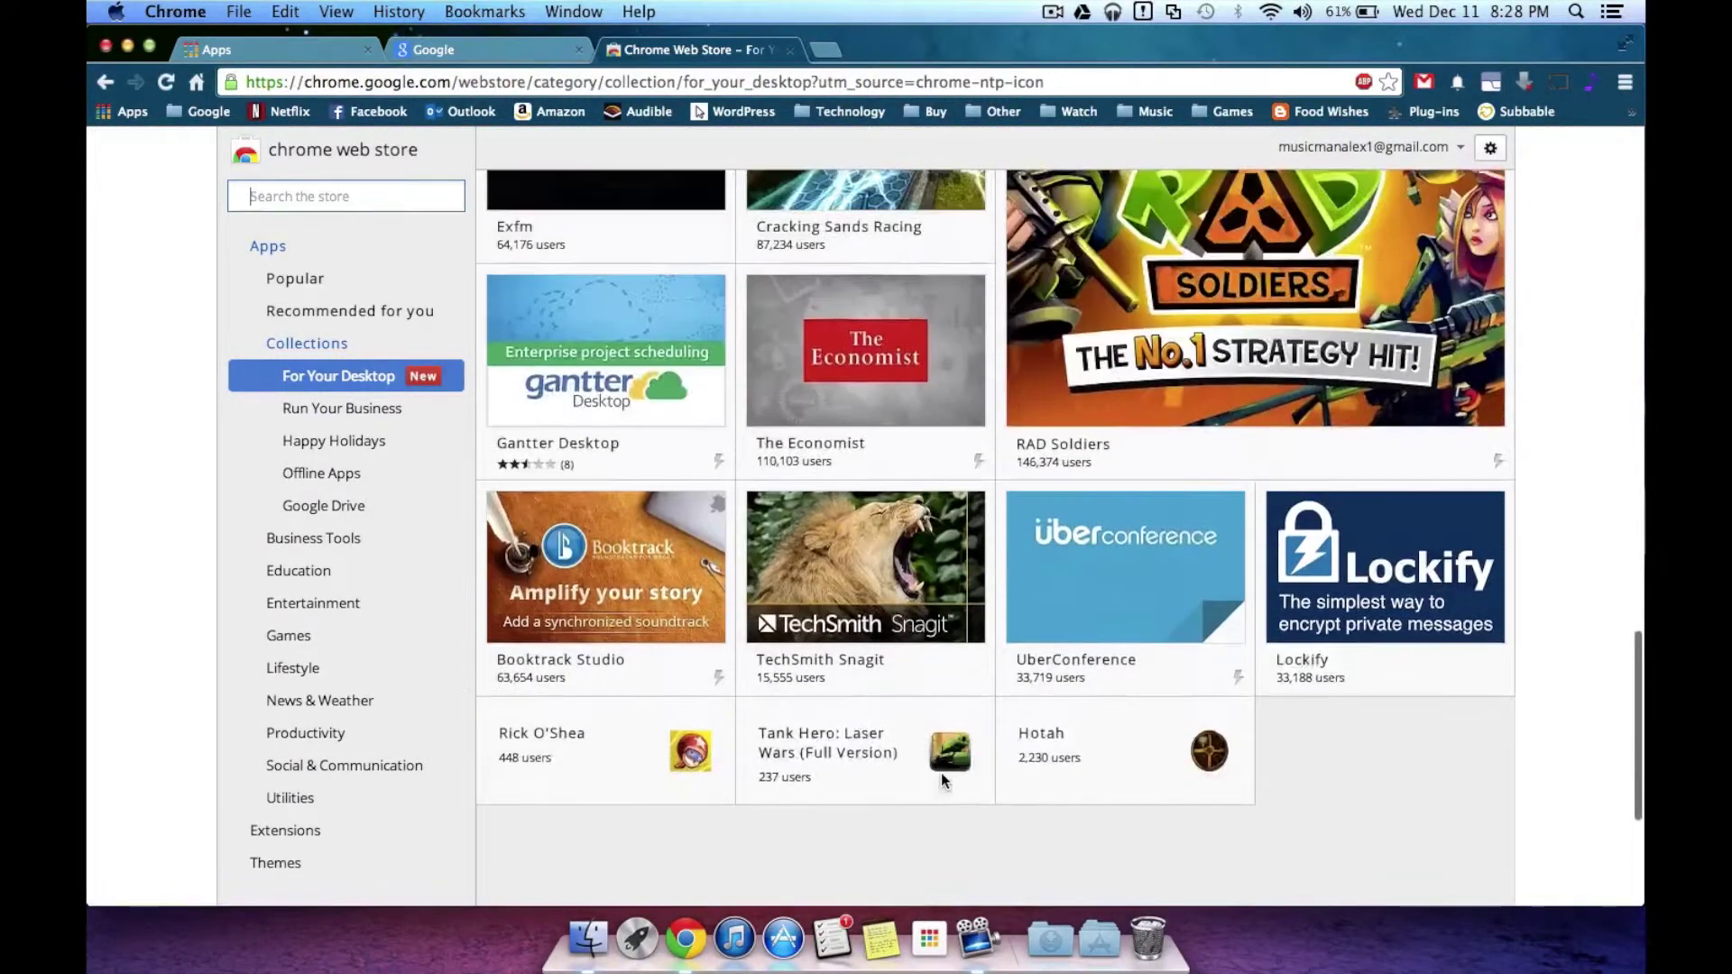
{"action": "scroll", "coordinate": [940, 773], "scroll_direction": "up", "scroll_amount": 2}
{"action": "scroll", "coordinate": [942, 781], "scroll_direction": "up", "scroll_amount": 8}
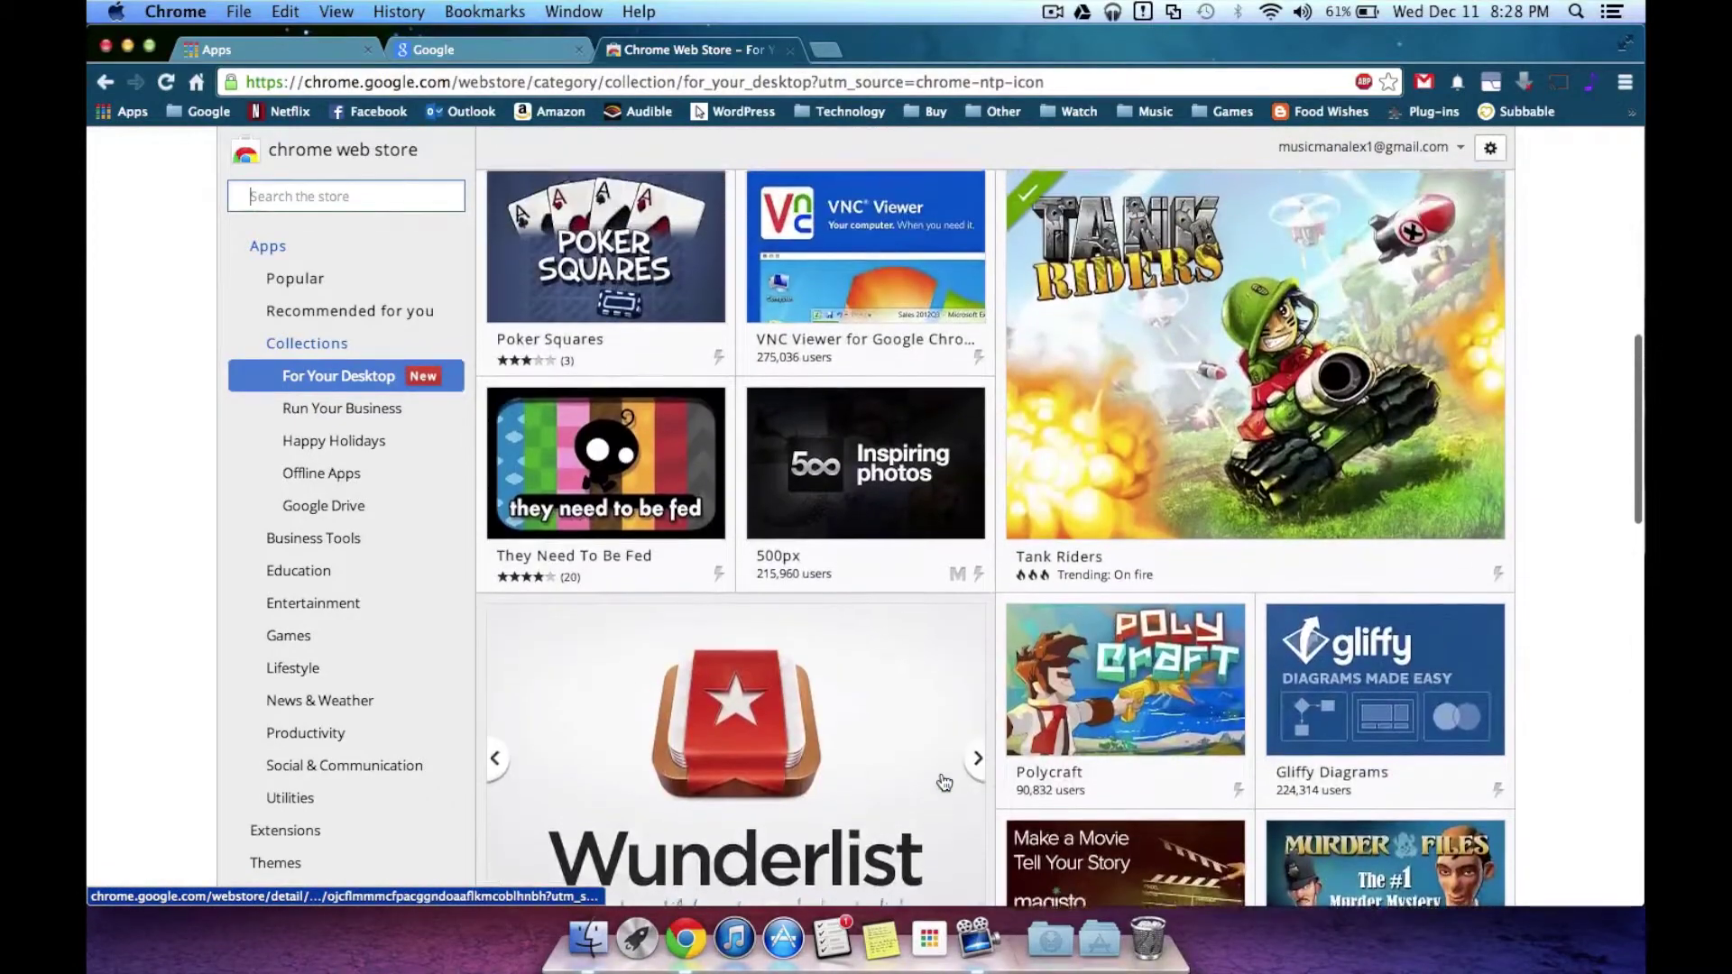
{"action": "scroll", "coordinate": [944, 781], "scroll_direction": "up", "scroll_amount": 5}
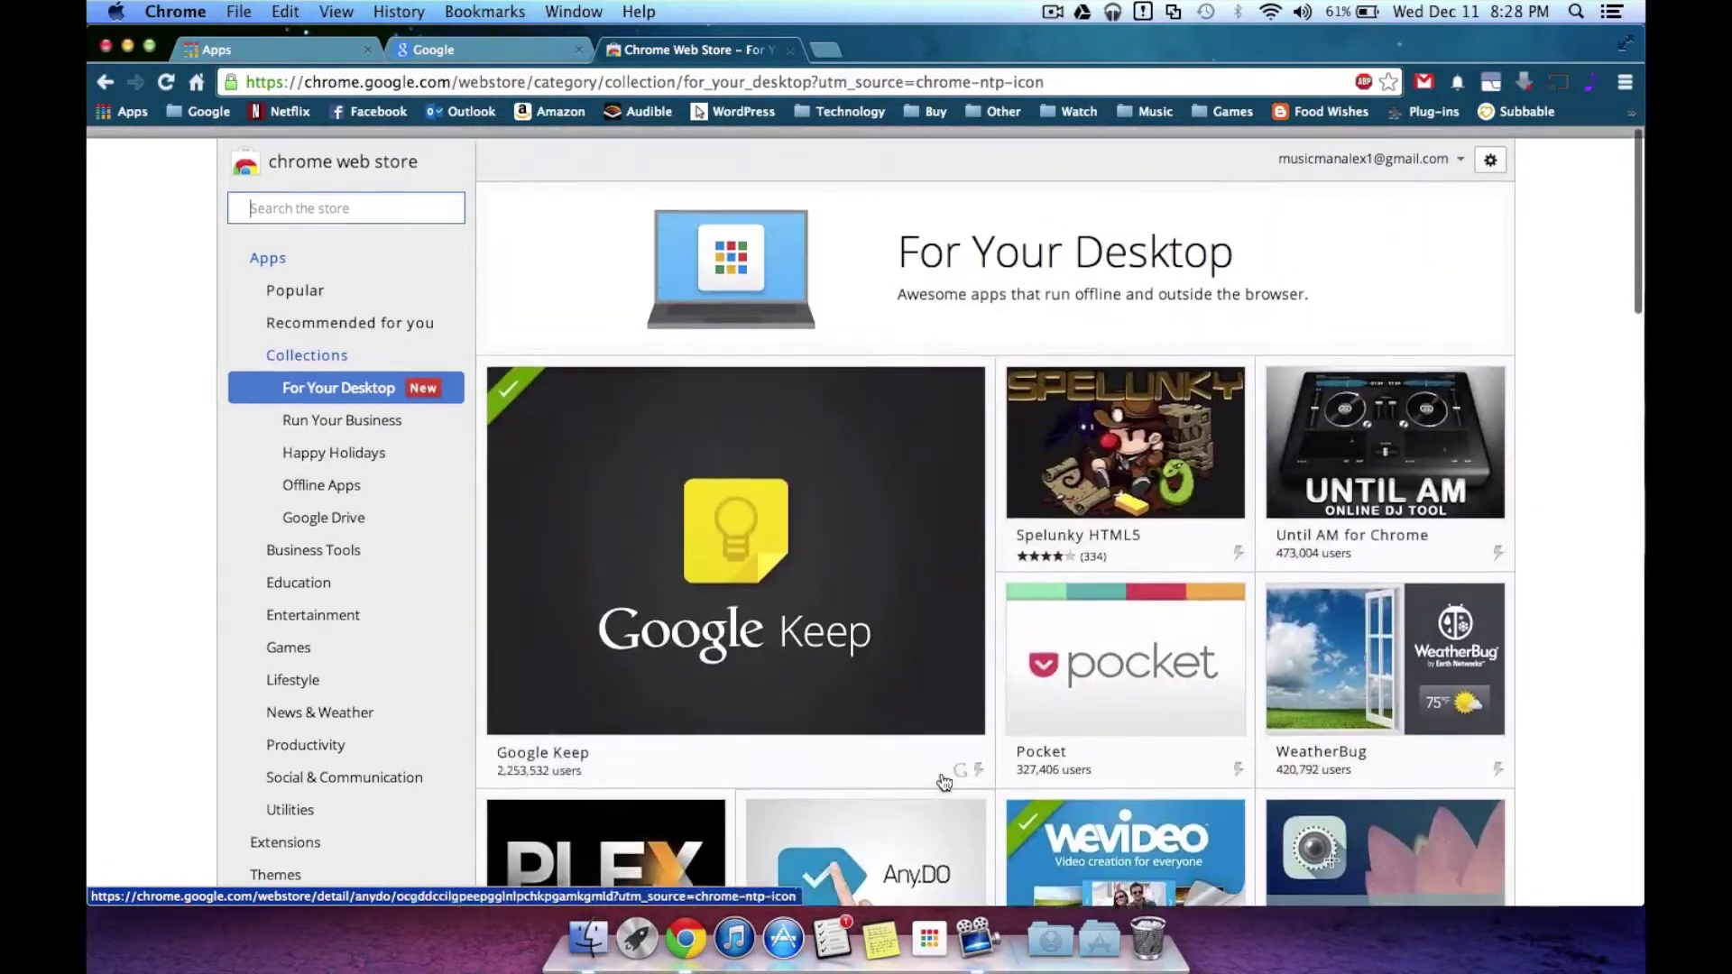
{"action": "key", "text": "super+h"}
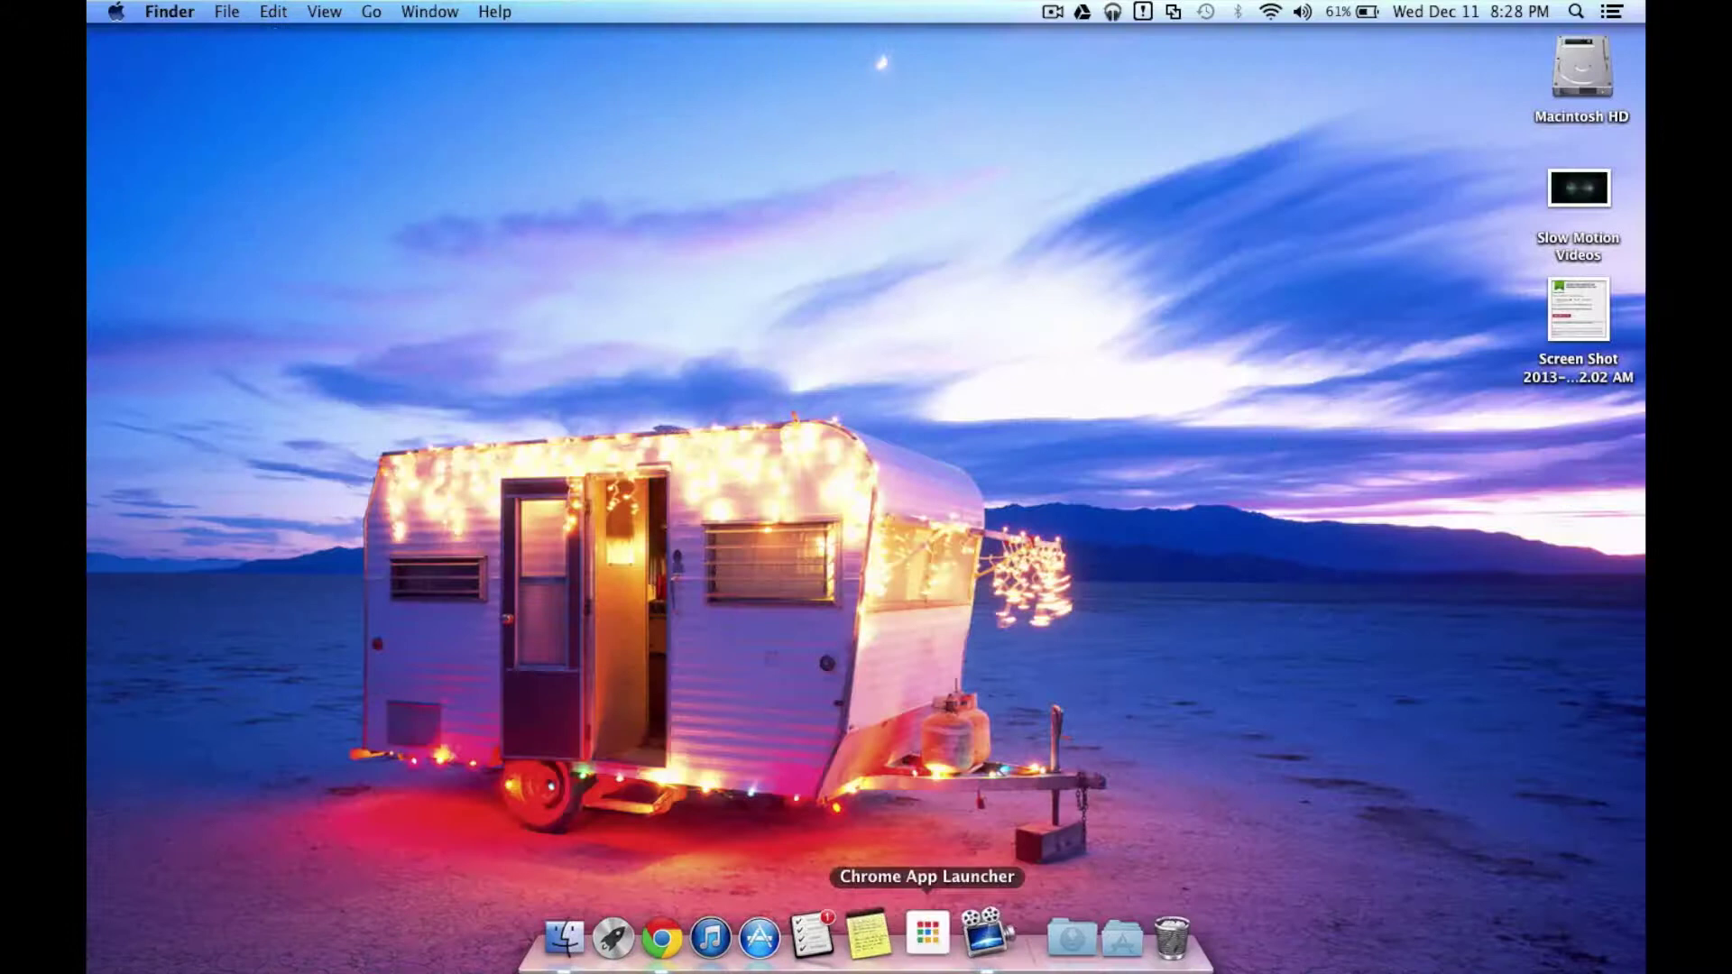
- Open Settings from the Chrome App Launcher's hamburger menu via the Dock icon
{"action": "left_click", "coordinate": [939, 956]}
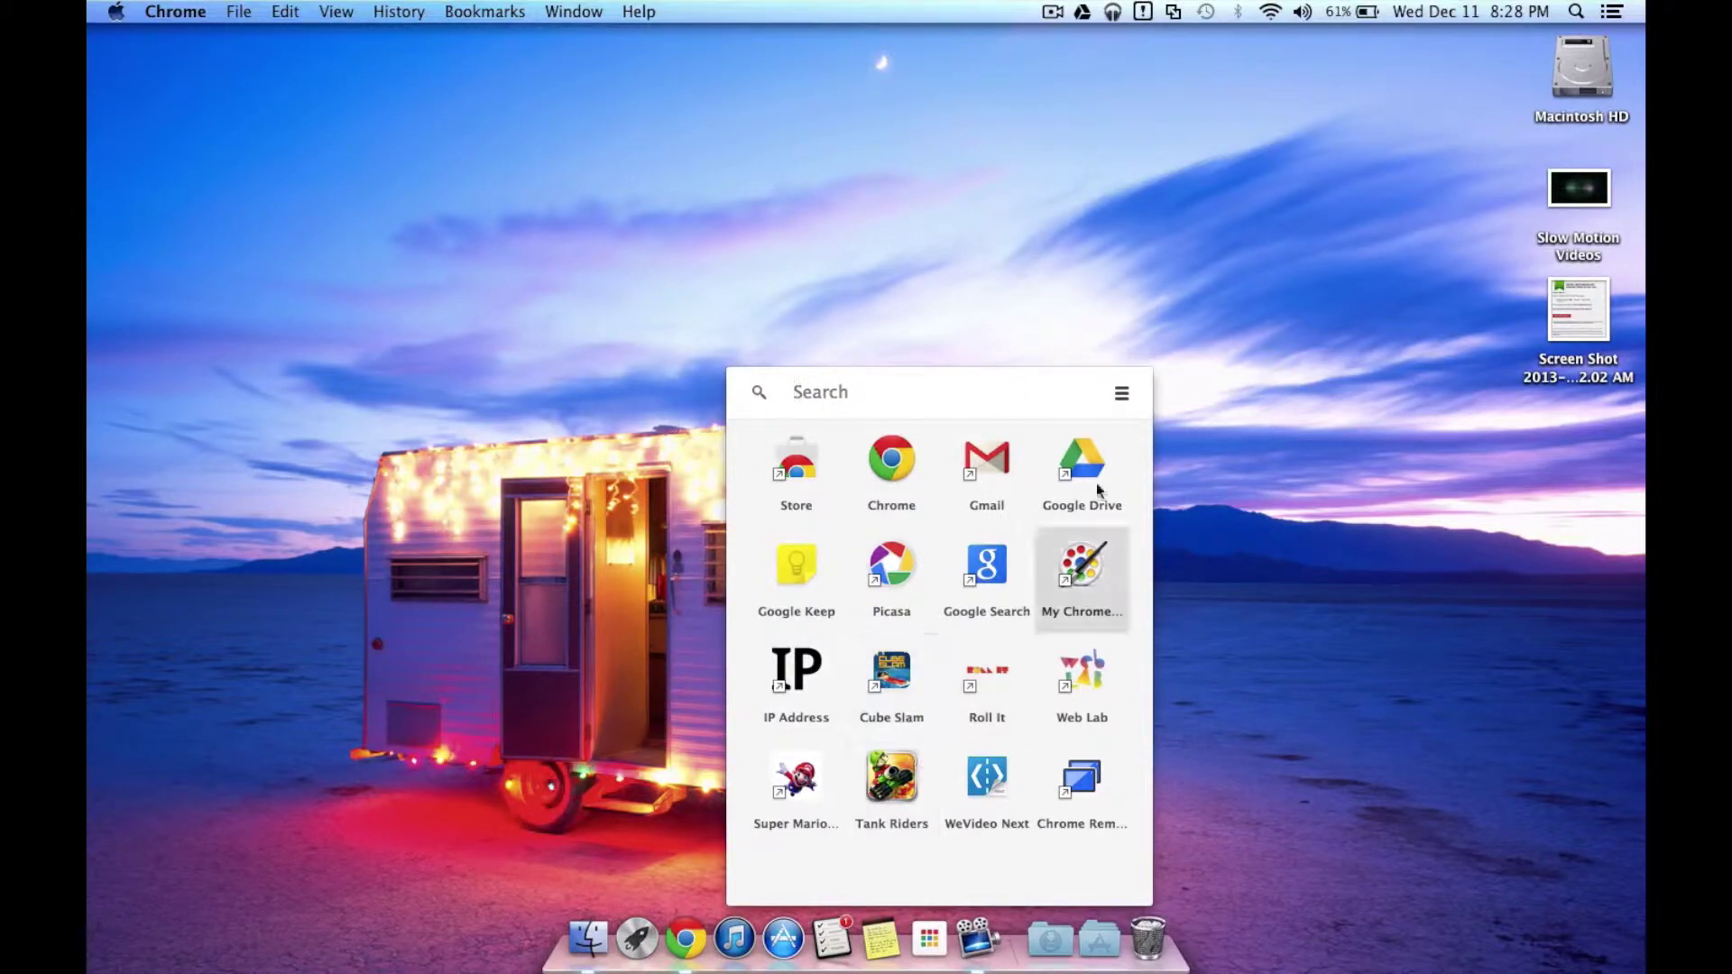
{"action": "left_click", "coordinate": [1122, 393]}
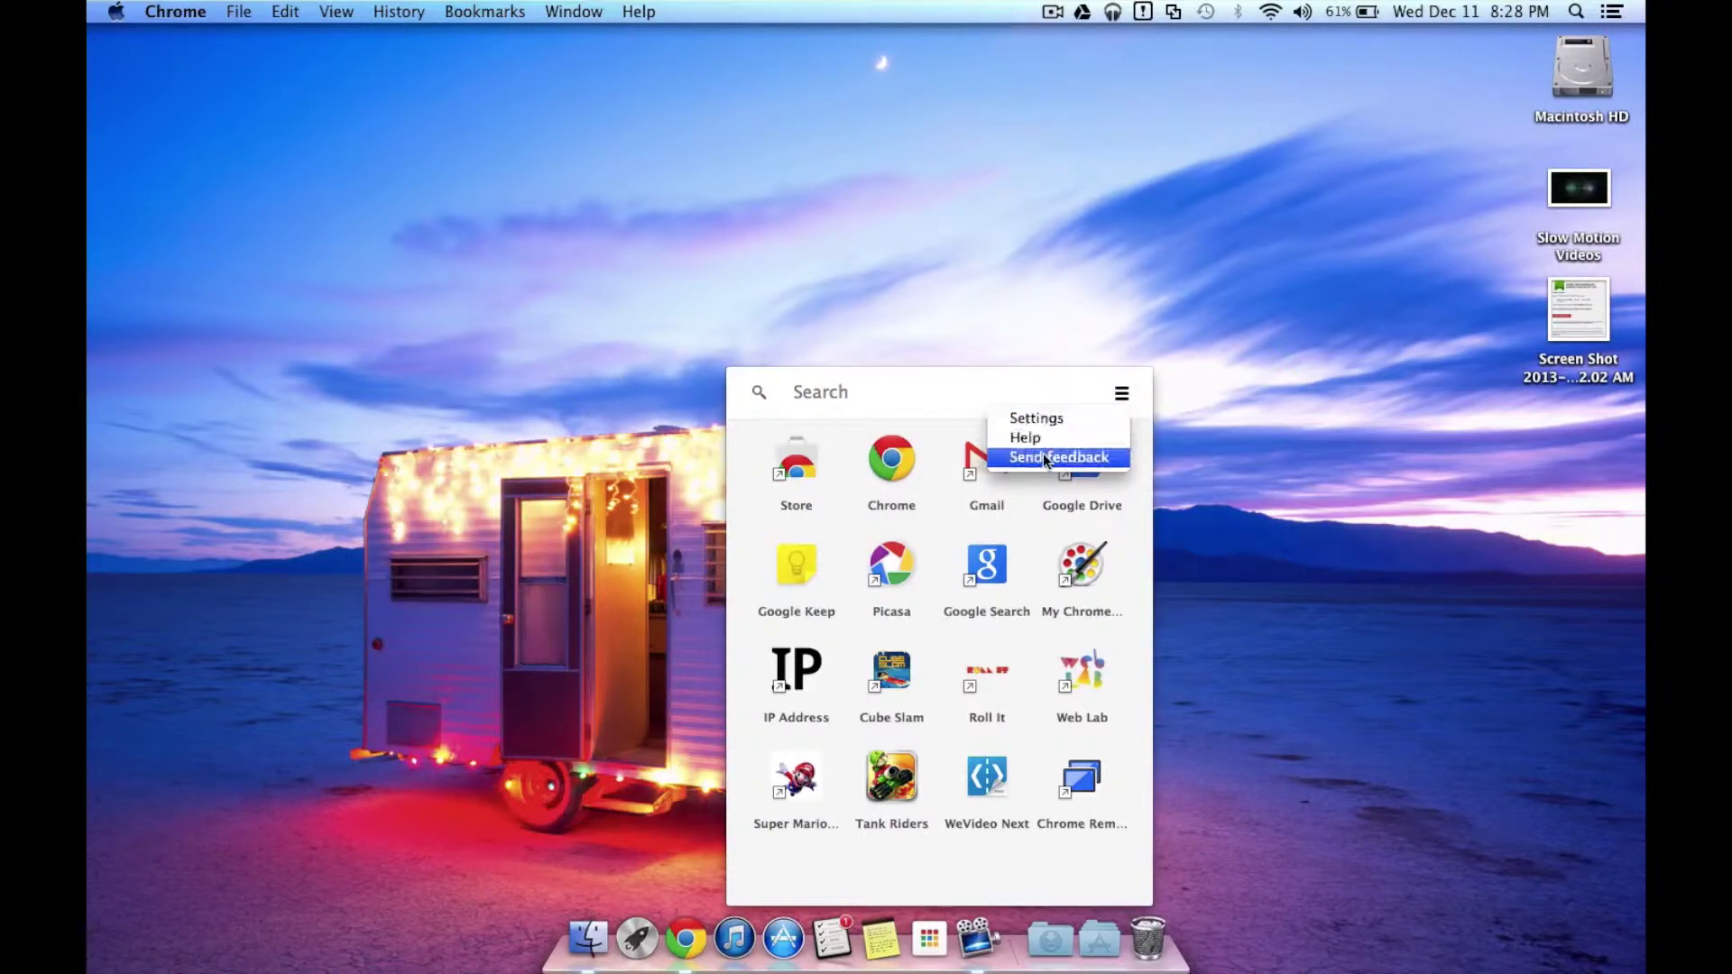
{"action": "left_click", "coordinate": [1039, 421]}
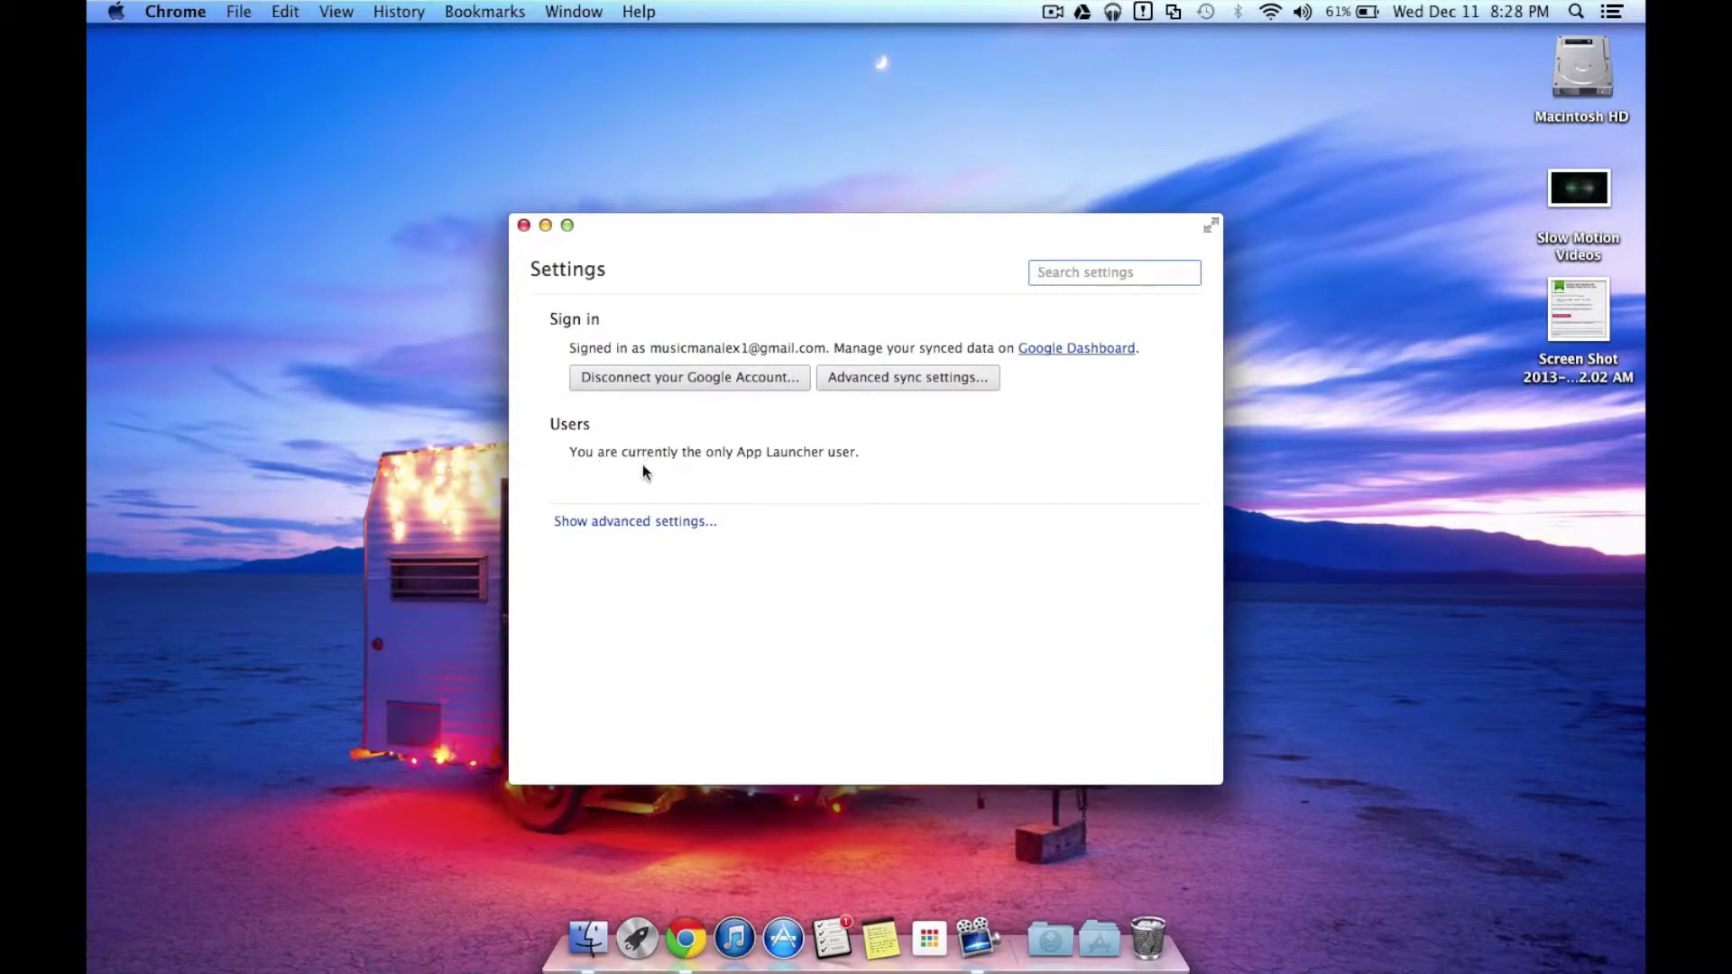
- Expand 'Show advanced settings...' to reveal Network, Languages and Downloads, briefly toggling fullscreen
{"action": "left_click", "coordinate": [594, 507]}
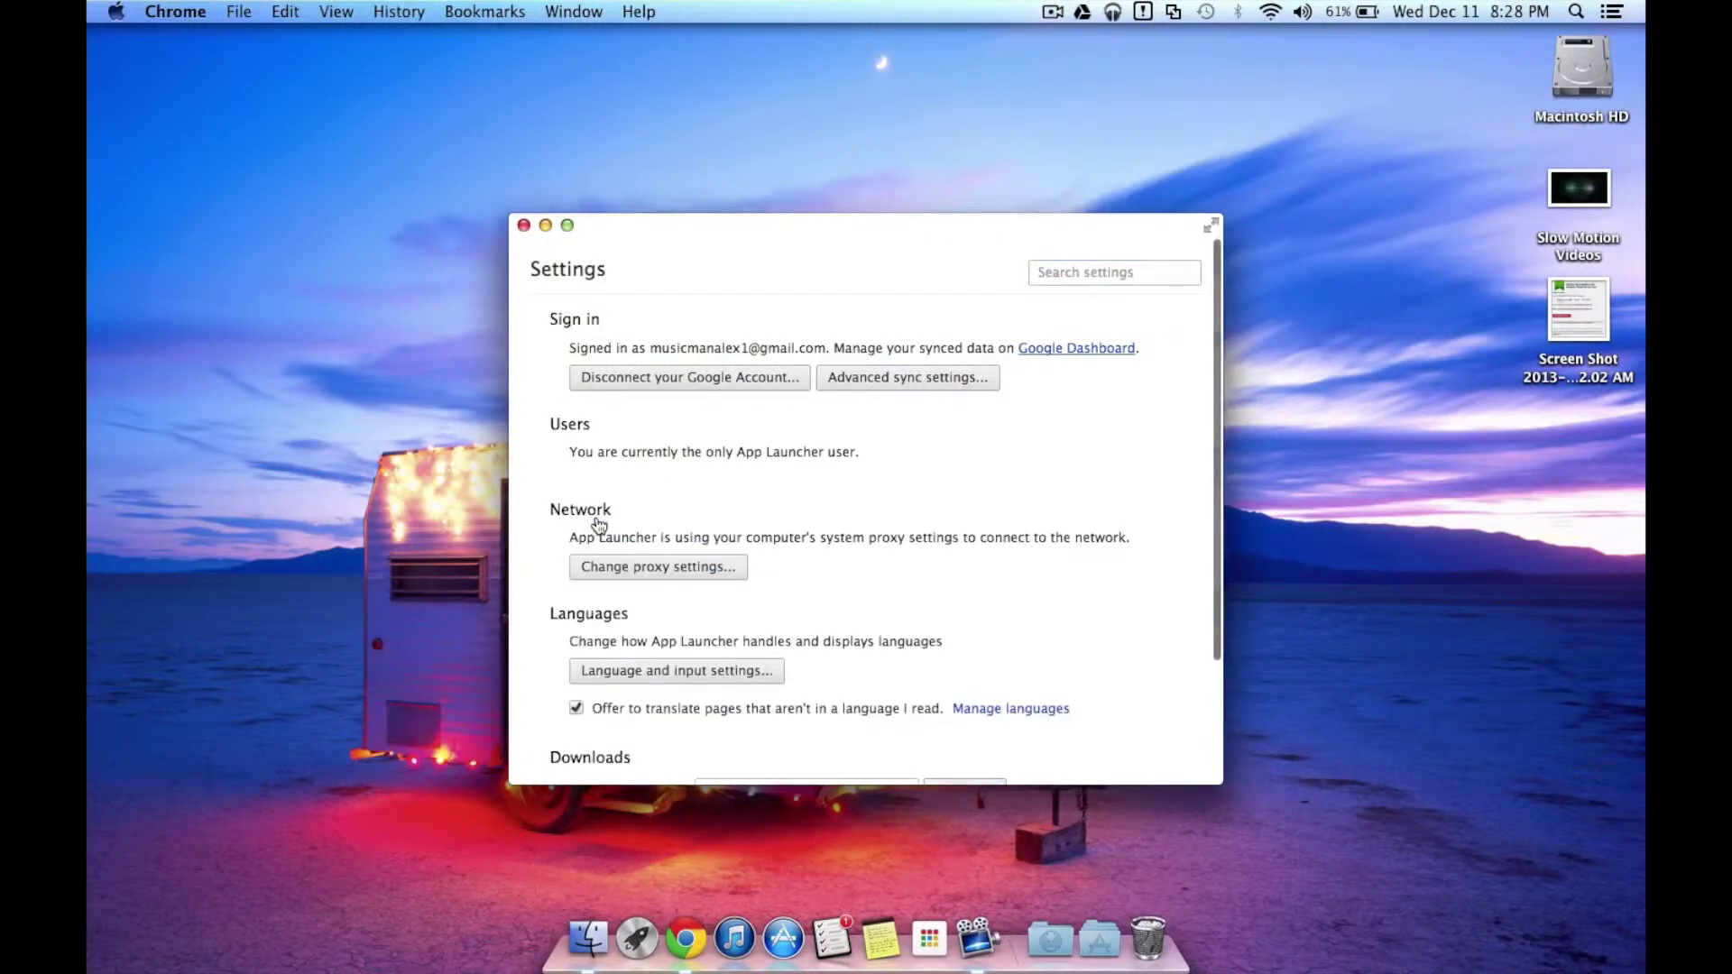
{"action": "scroll", "coordinate": [596, 521], "scroll_direction": "down", "scroll_amount": 2}
{"action": "scroll", "coordinate": [596, 521], "scroll_direction": "down", "scroll_amount": 1}
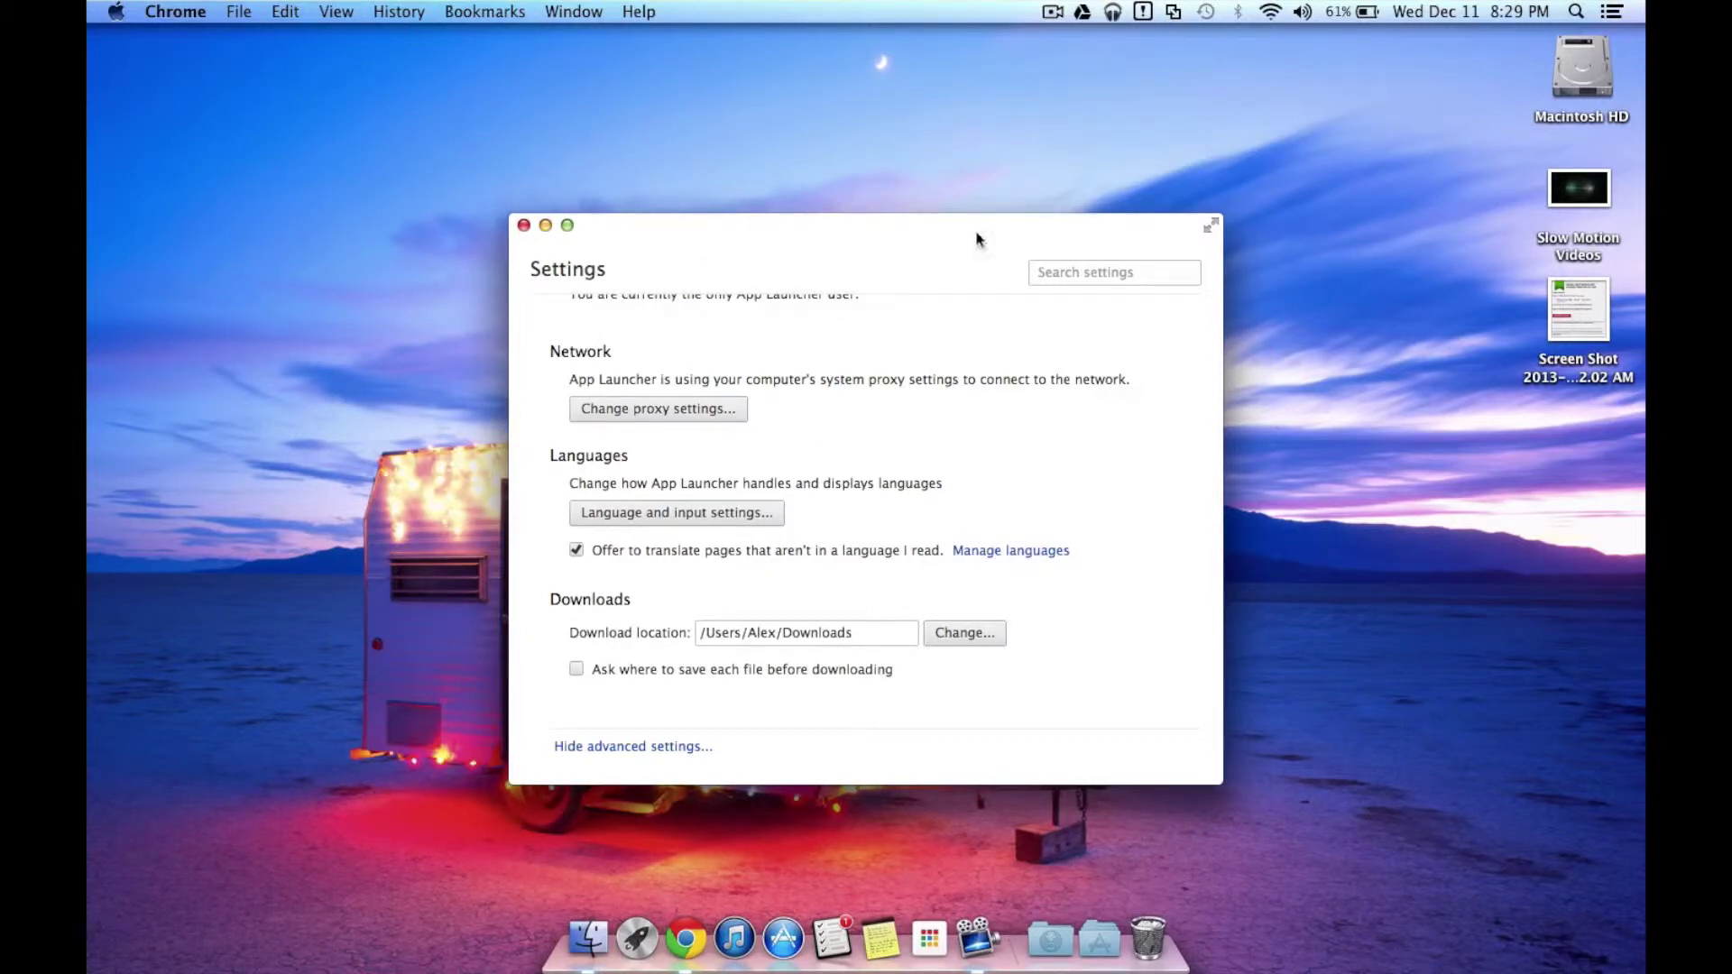
{"action": "left_click", "coordinate": [1210, 224]}
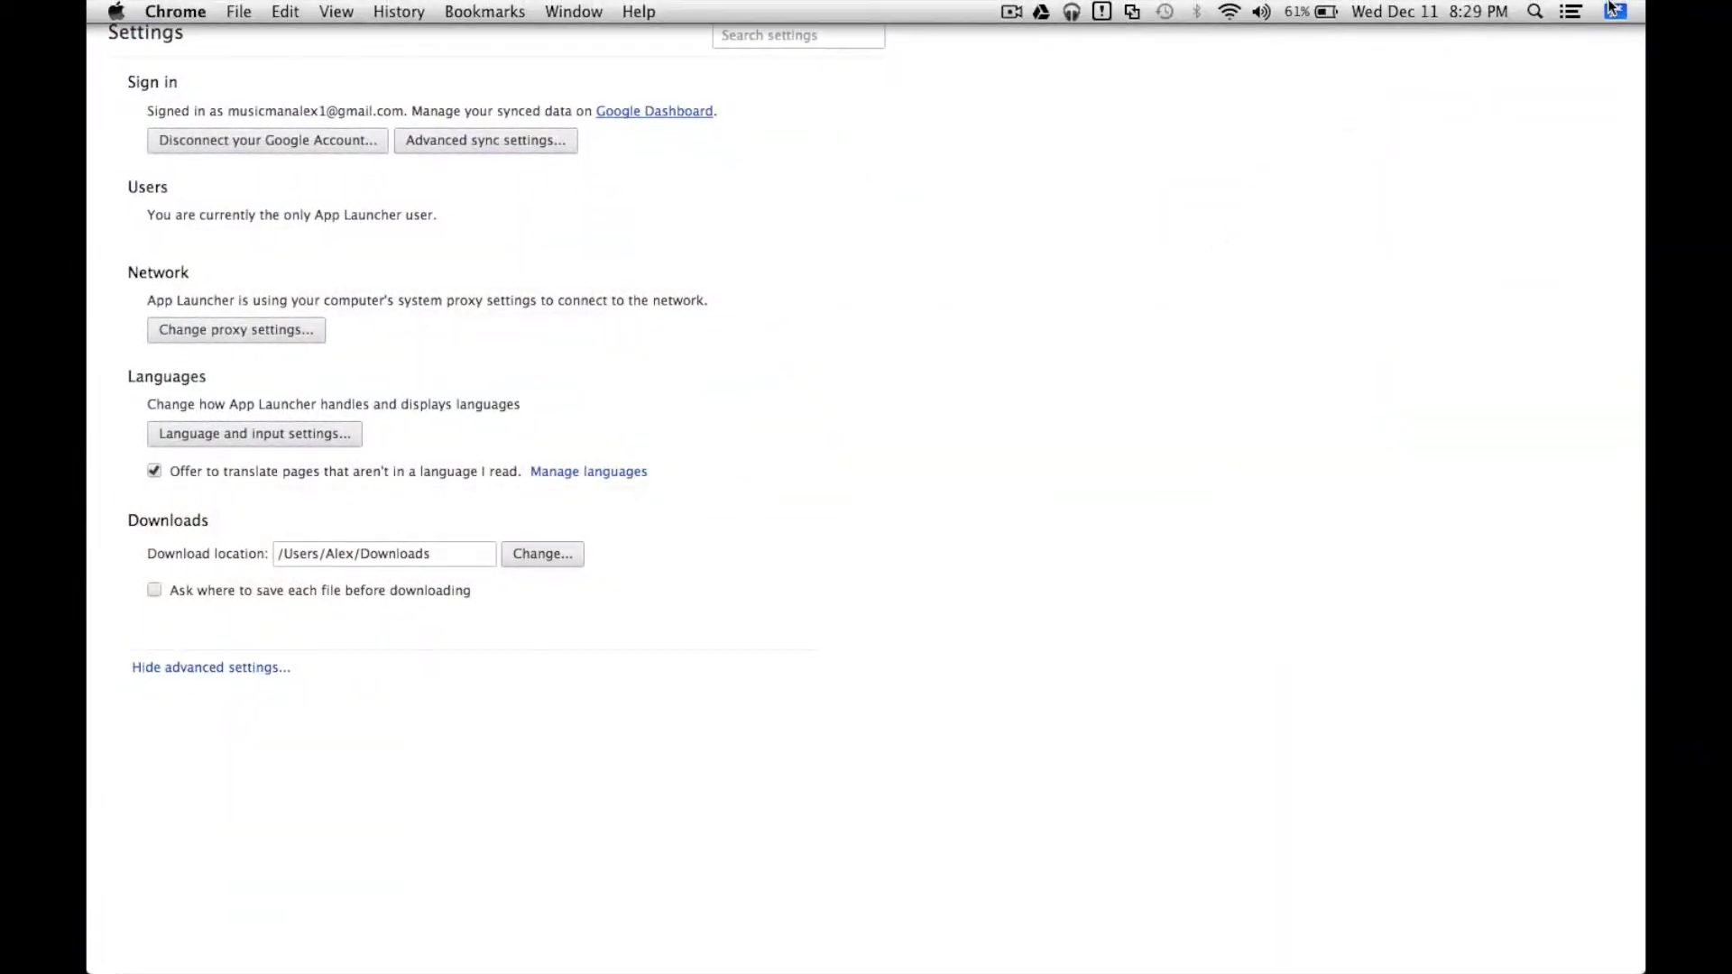
{"action": "left_click", "coordinate": [1613, 13]}
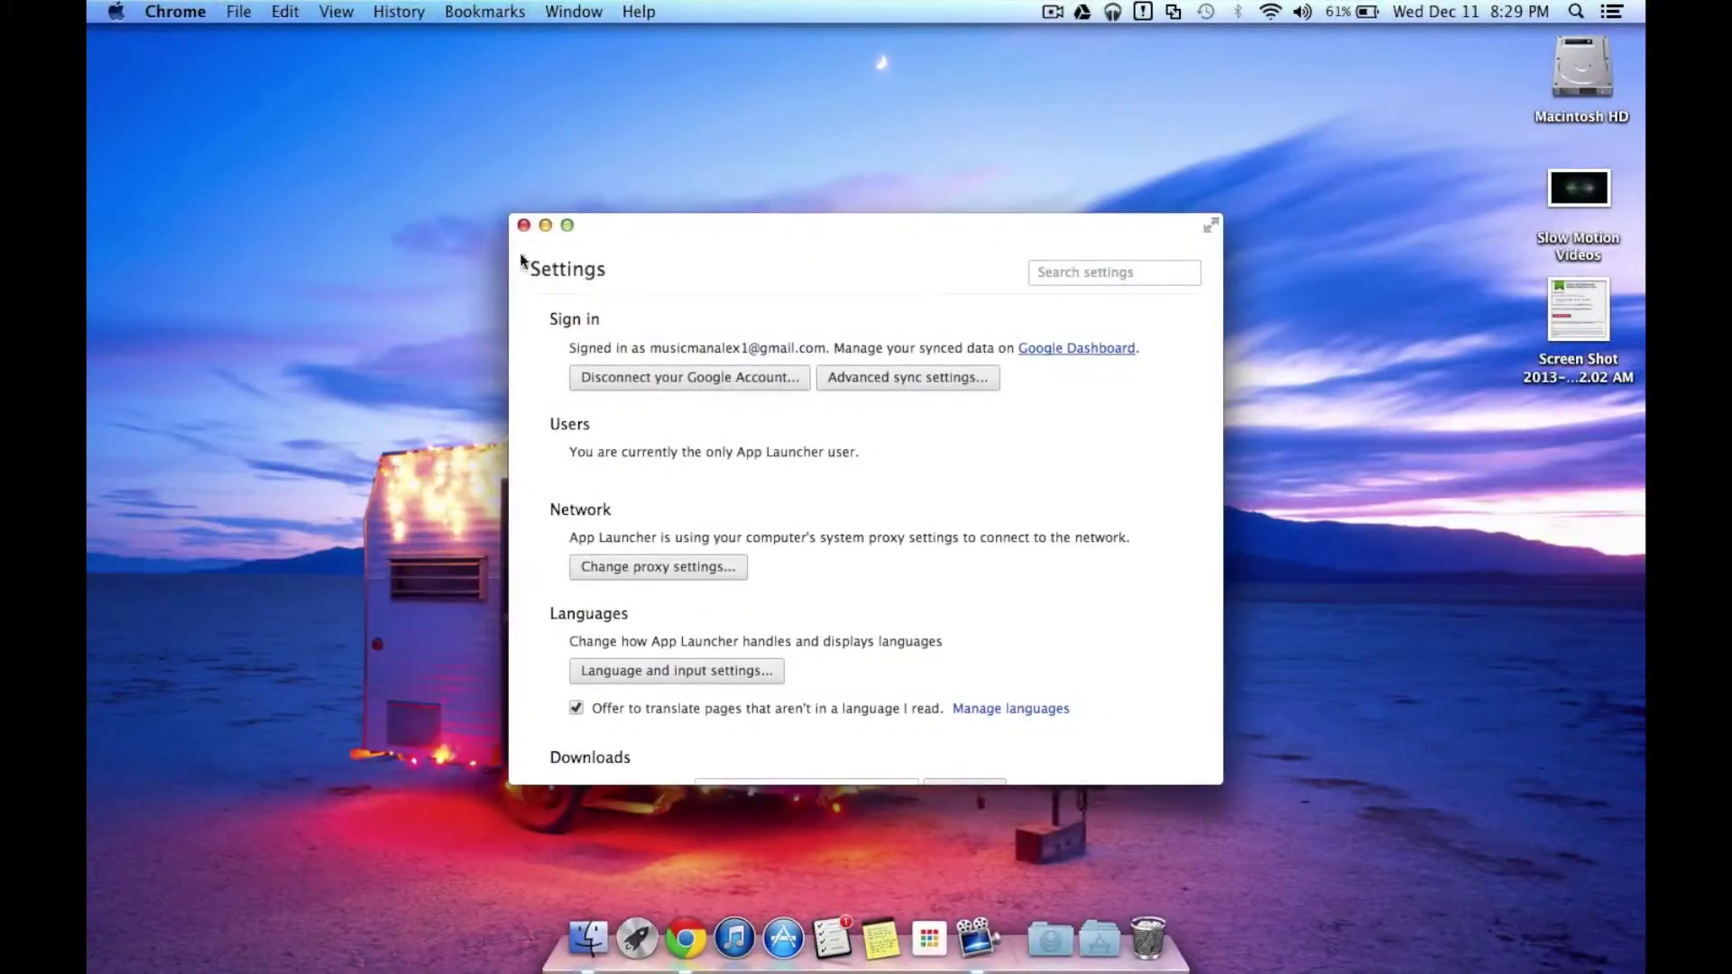